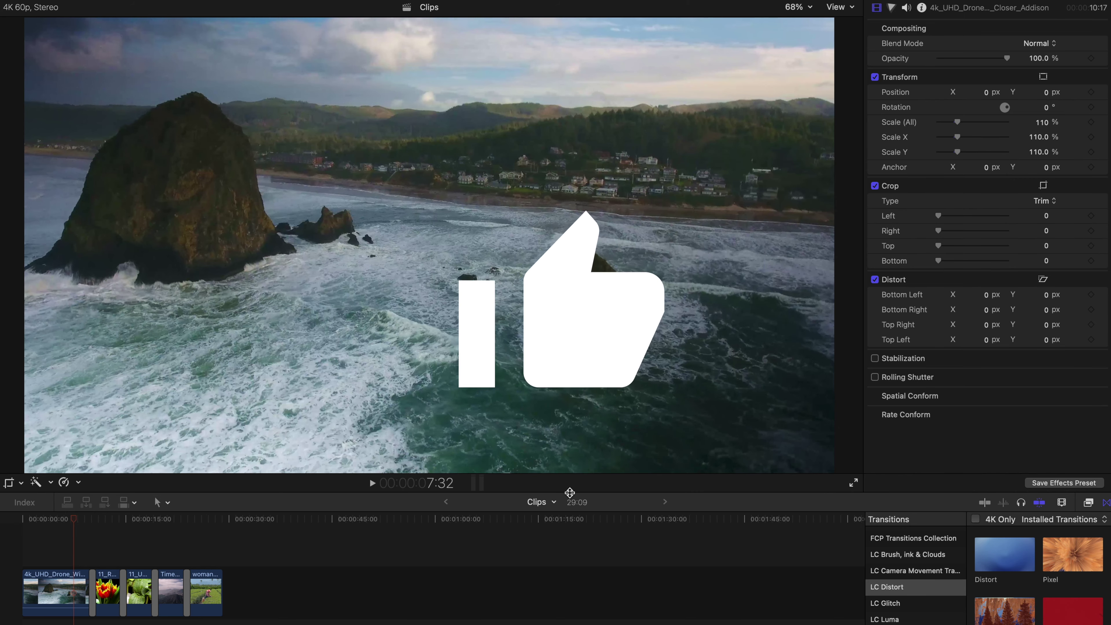
Drag the viewer/timeline divider upward to give the timeline more height
{"action": "left_click_drag", "start_coordinate": [569, 492], "coordinate": [570, 350]}
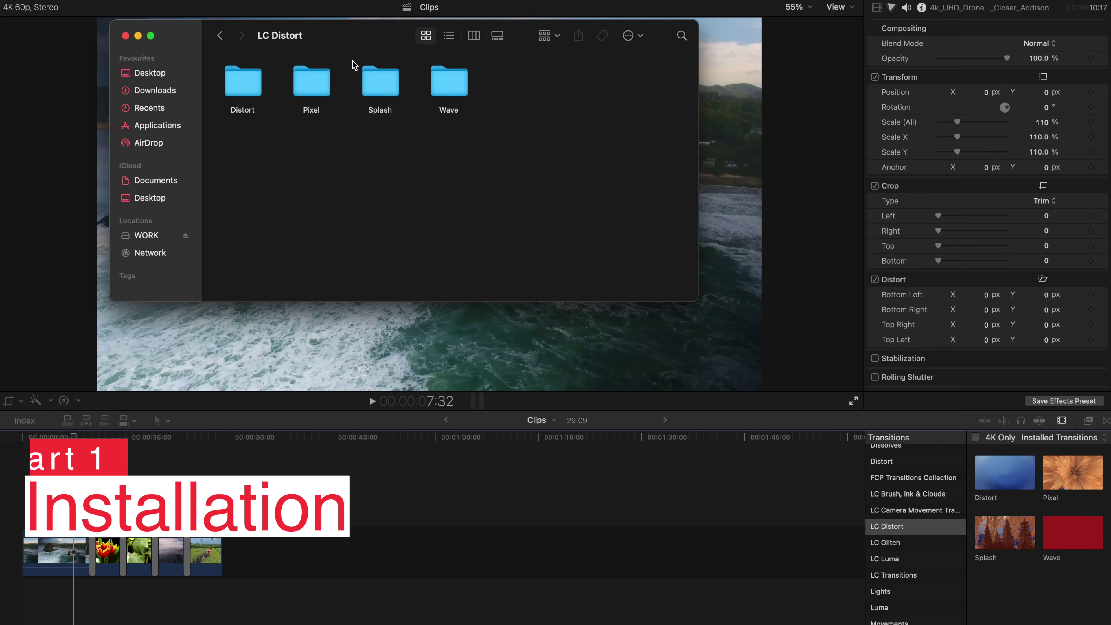
Browse the LC Distort folder and its four transition folders in Finder
{"action": "left_click_drag", "start_coordinate": [349, 44], "coordinate": [372, 101]}
{"action": "left_click", "coordinate": [244, 92]}
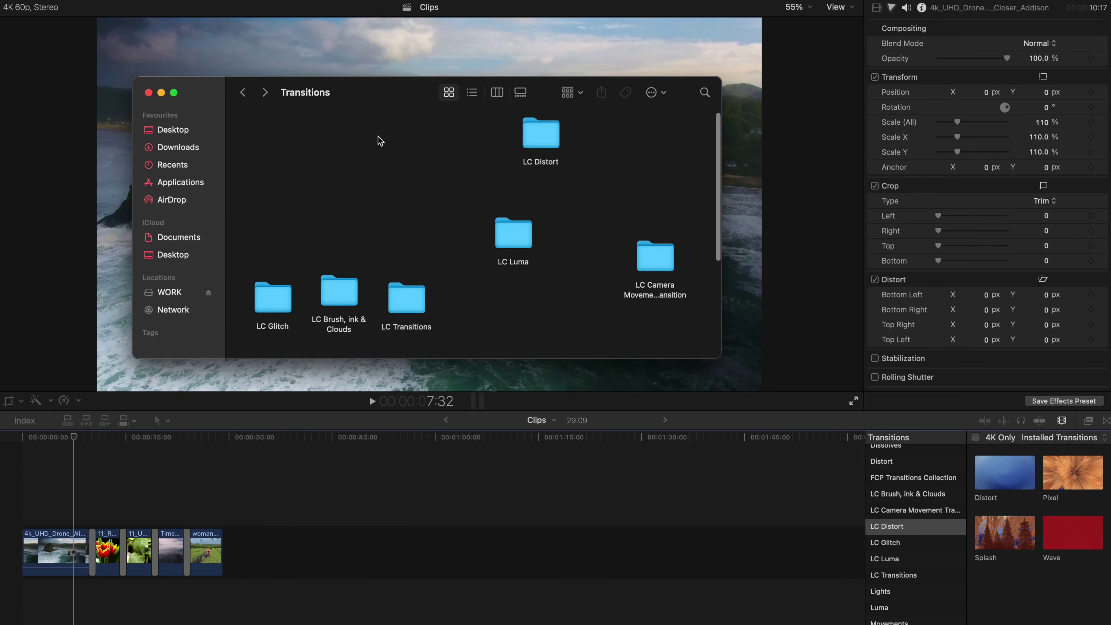
{"action": "left_click", "coordinate": [546, 127]}
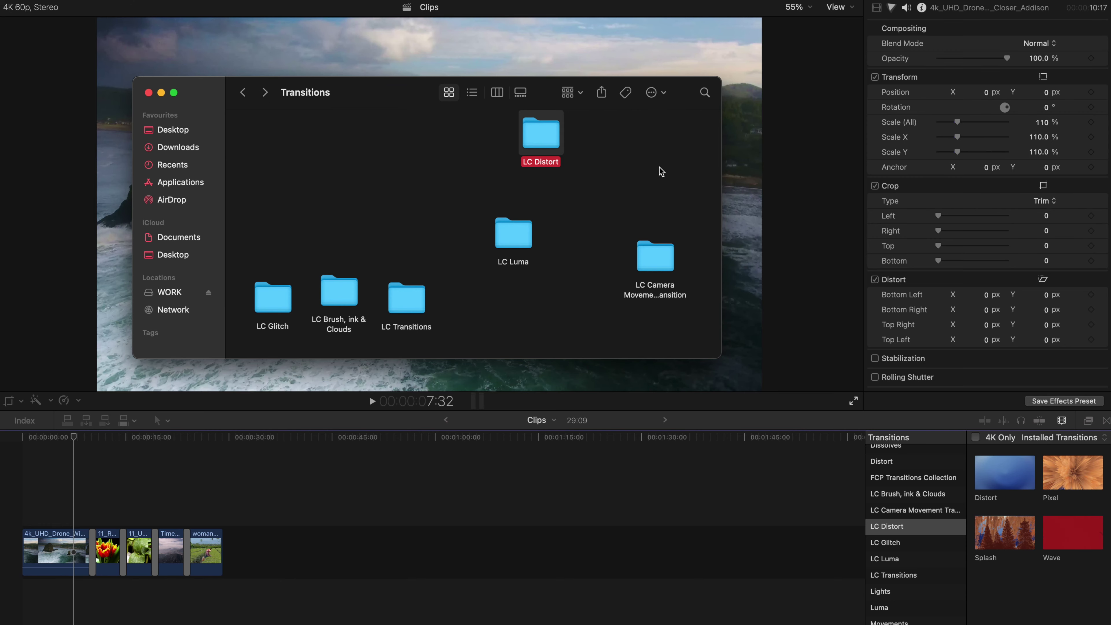
{"action": "left_click", "coordinate": [264, 92]}
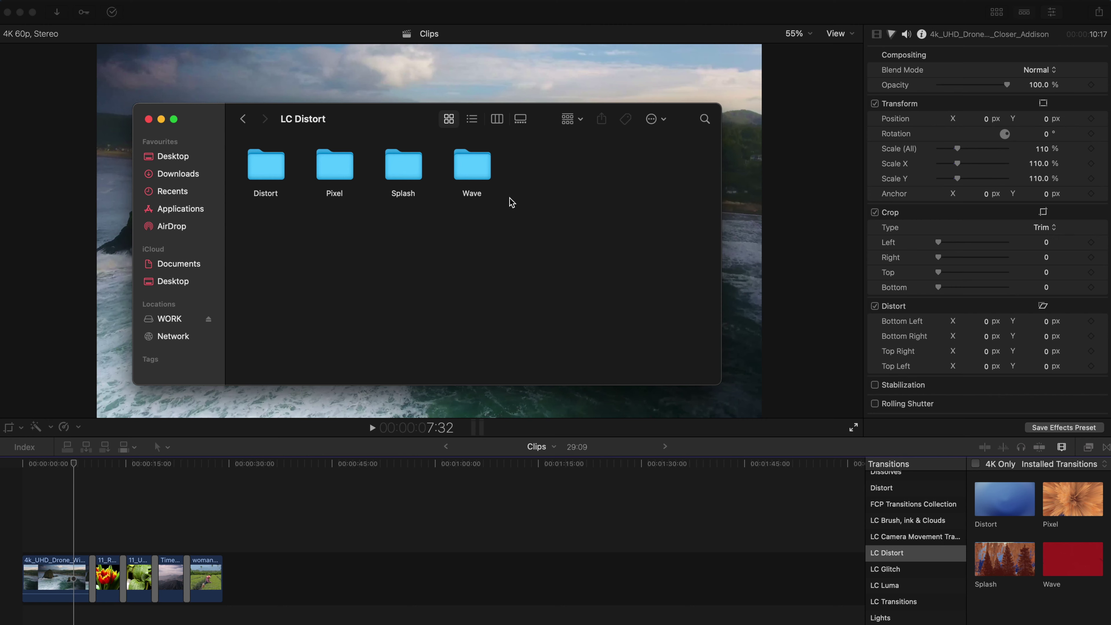
{"action": "left_click_drag", "start_coordinate": [511, 202], "coordinate": [250, 137]}
{"action": "left_click", "coordinate": [242, 120]}
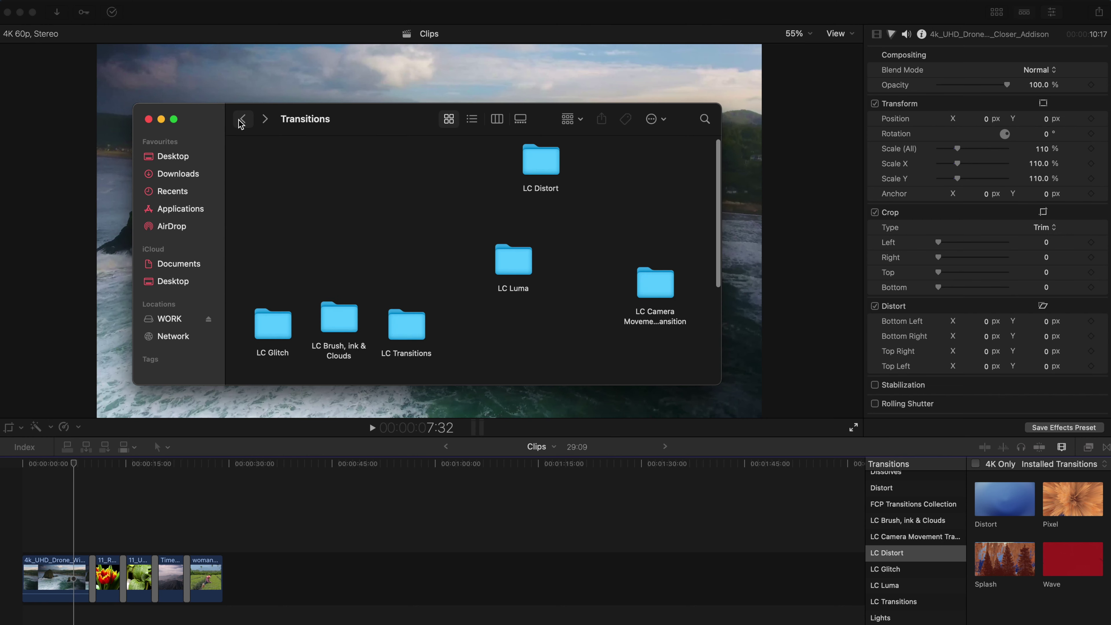
{"action": "left_click_drag", "start_coordinate": [585, 196], "coordinate": [511, 151]}
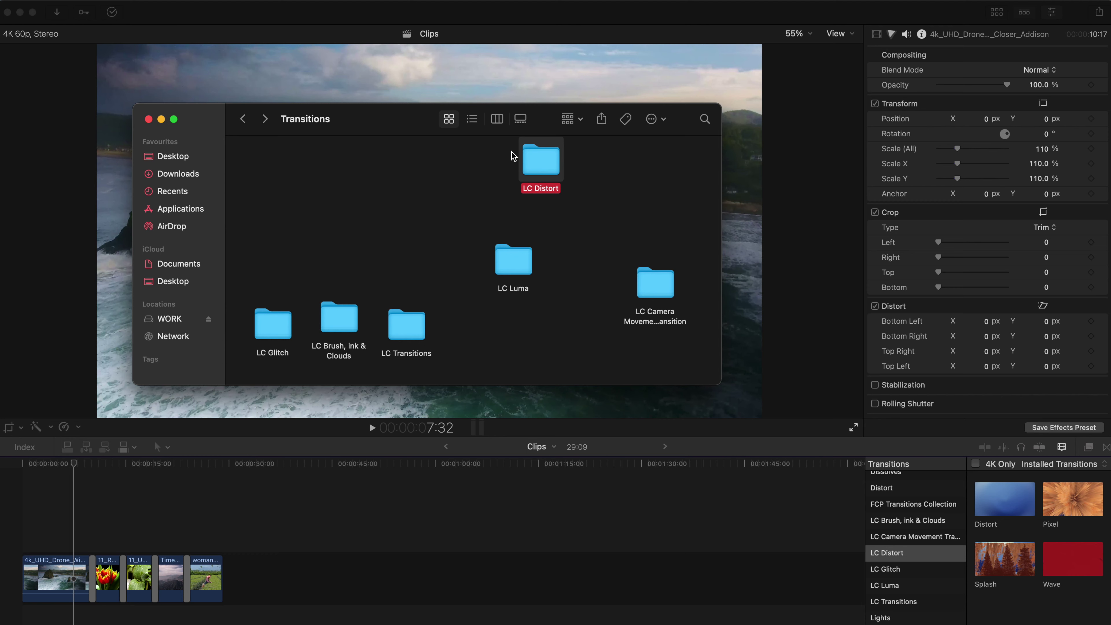
Navigate from the Home folder through Movies and Motion Templates into Transitions
{"action": "mouse_move", "coordinate": [215, 4]}
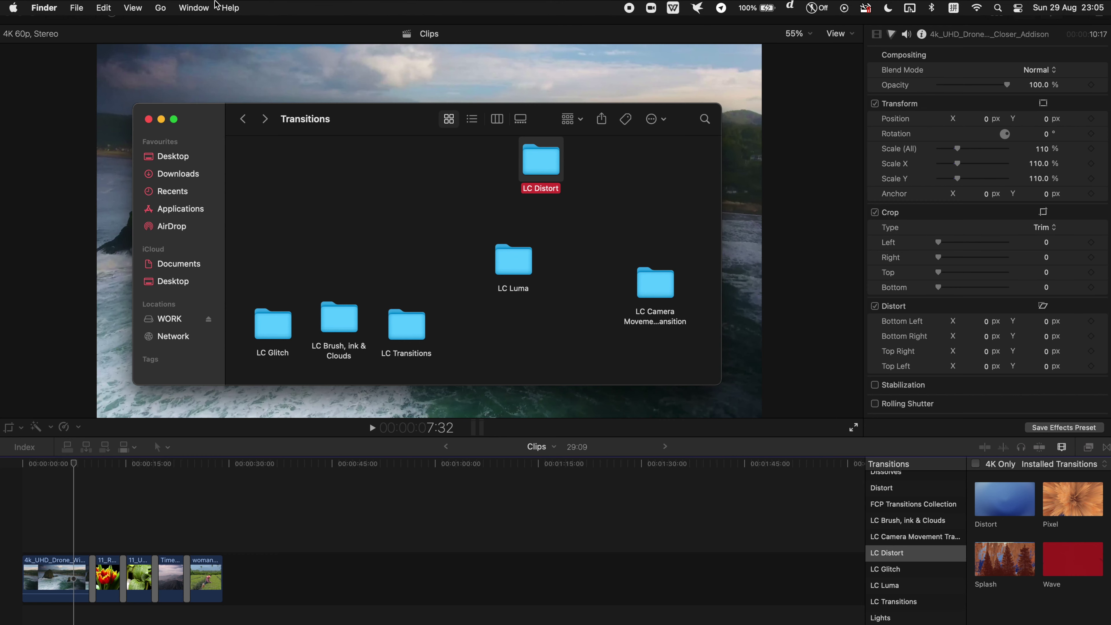
{"action": "left_click", "coordinate": [160, 6]}
{"action": "left_click", "coordinate": [184, 130]}
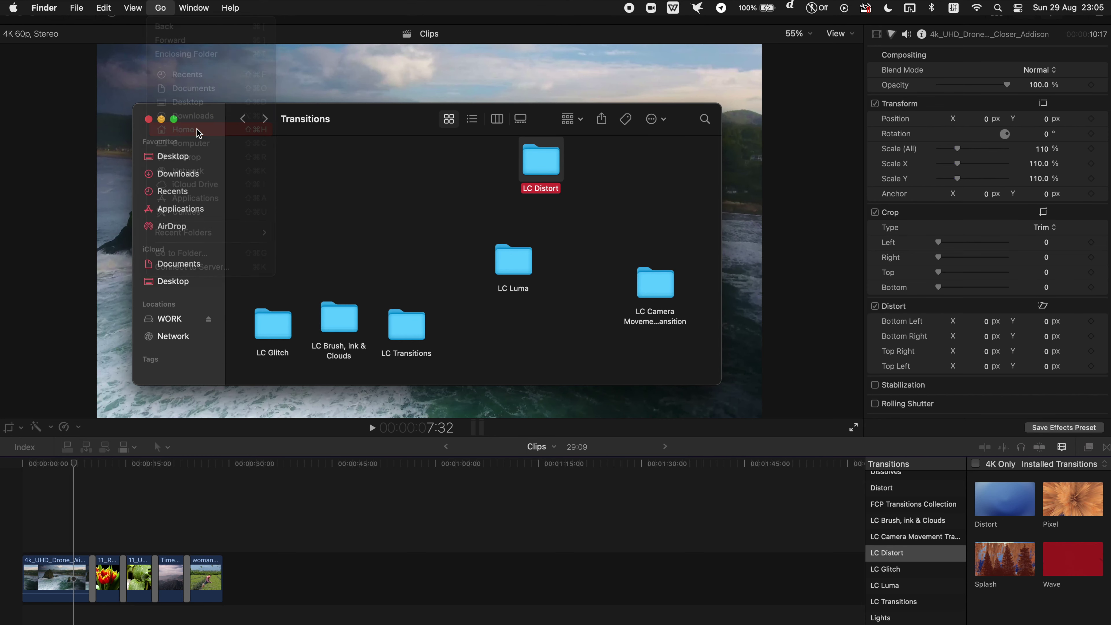
{"action": "double_click", "coordinate": [402, 161]}
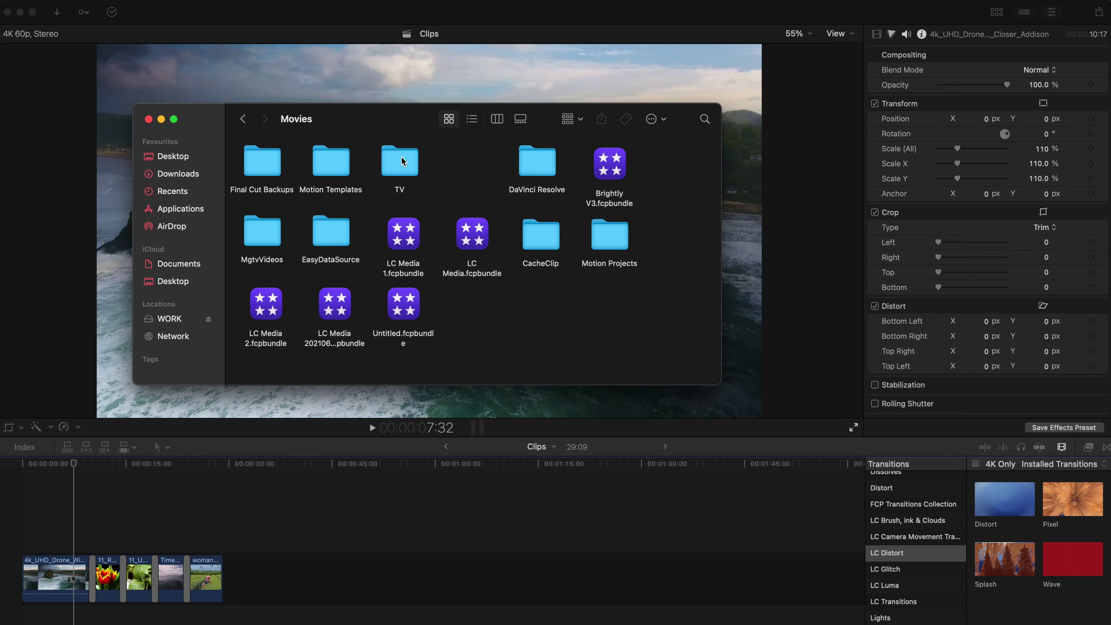
{"action": "double_click", "coordinate": [345, 163]}
{"action": "double_click", "coordinate": [350, 221]}
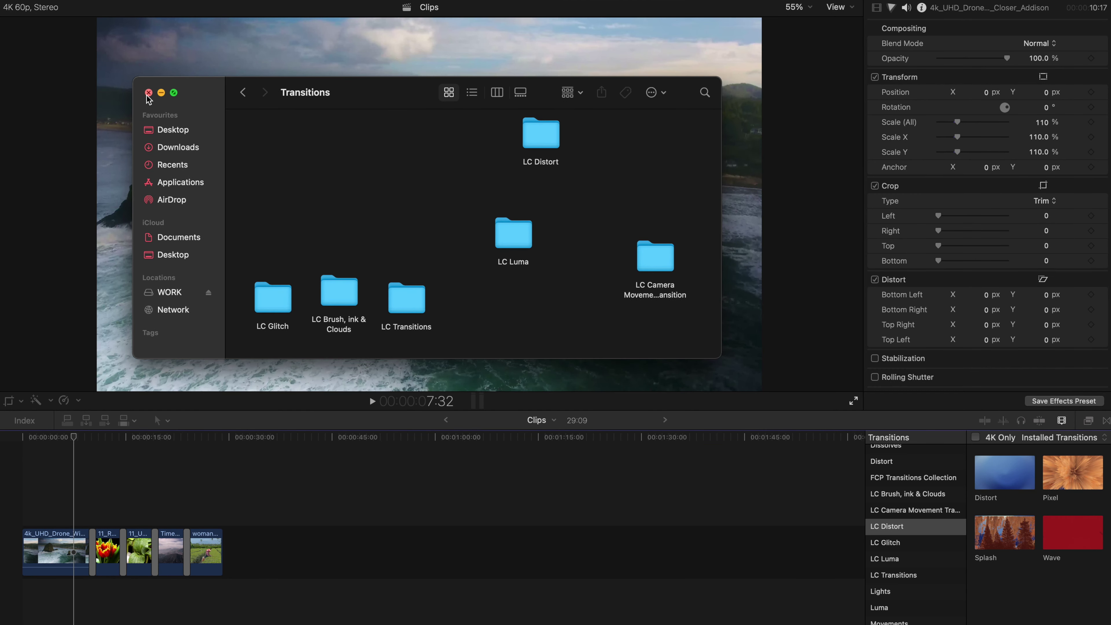
Close Finder and show the LC Distort category (Distort, Pixel, Splash, Wave) in the Transitions browser
{"action": "left_click", "coordinate": [149, 93]}
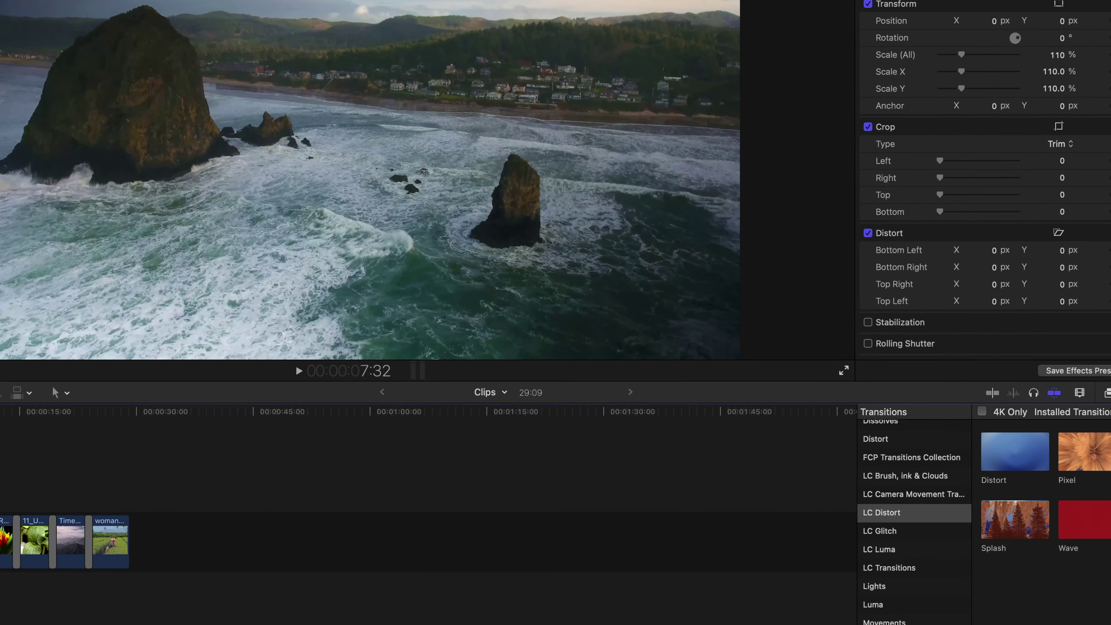
{"action": "left_click", "coordinate": [886, 516]}
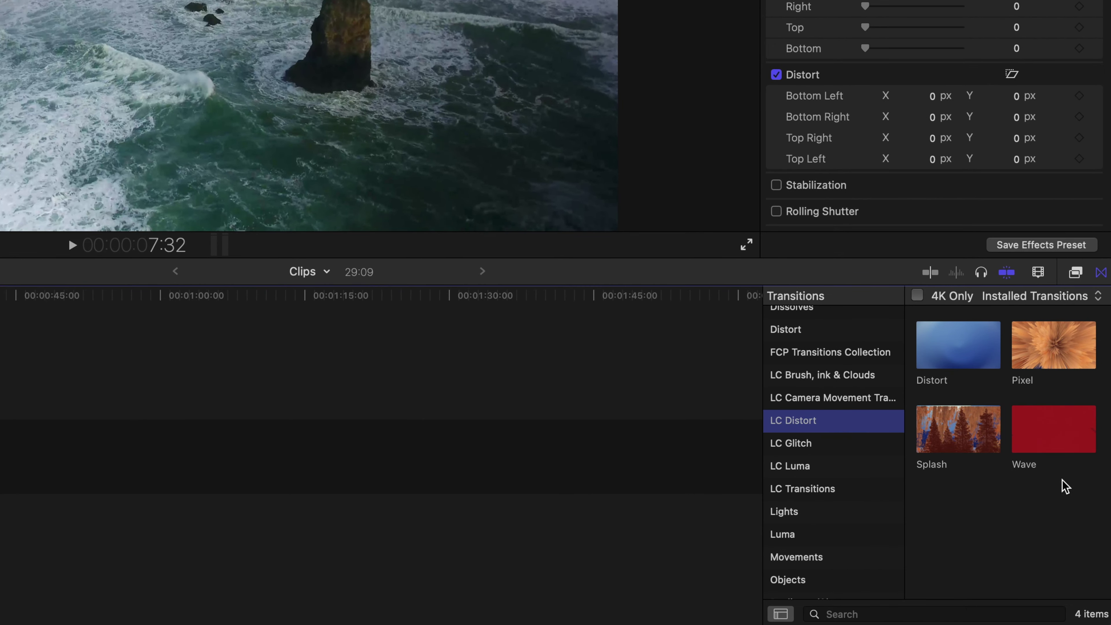
{"action": "left_click", "coordinate": [1098, 513]}
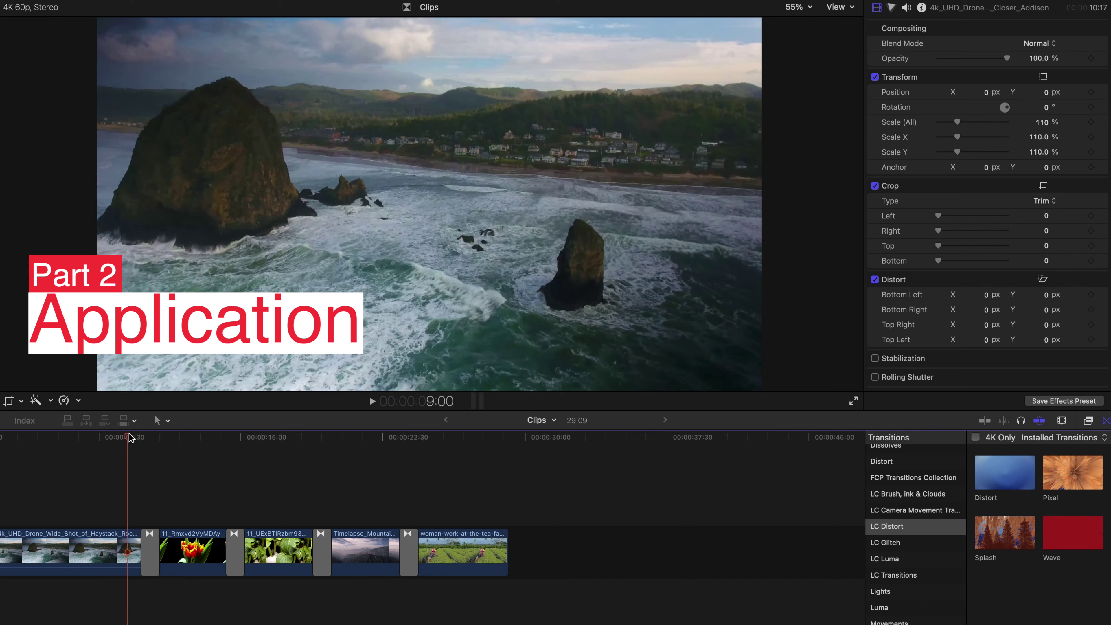
Preview the drone-to-tulip transition twice, starting just before it
{"action": "mouse_move", "coordinate": [129, 437]}
{"action": "left_mouse_down"}
{"action": "mouse_move", "coordinate": [236, 446]}
{"action": "mouse_move", "coordinate": [139, 453]}
{"action": "left_mouse_up"}
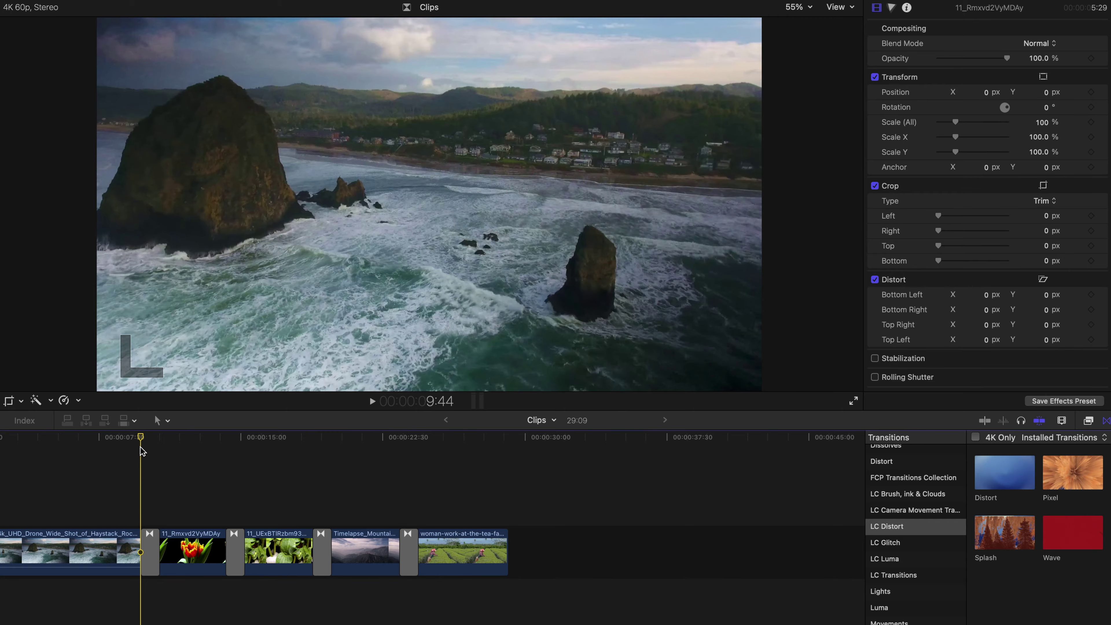
{"action": "key", "text": "space"}
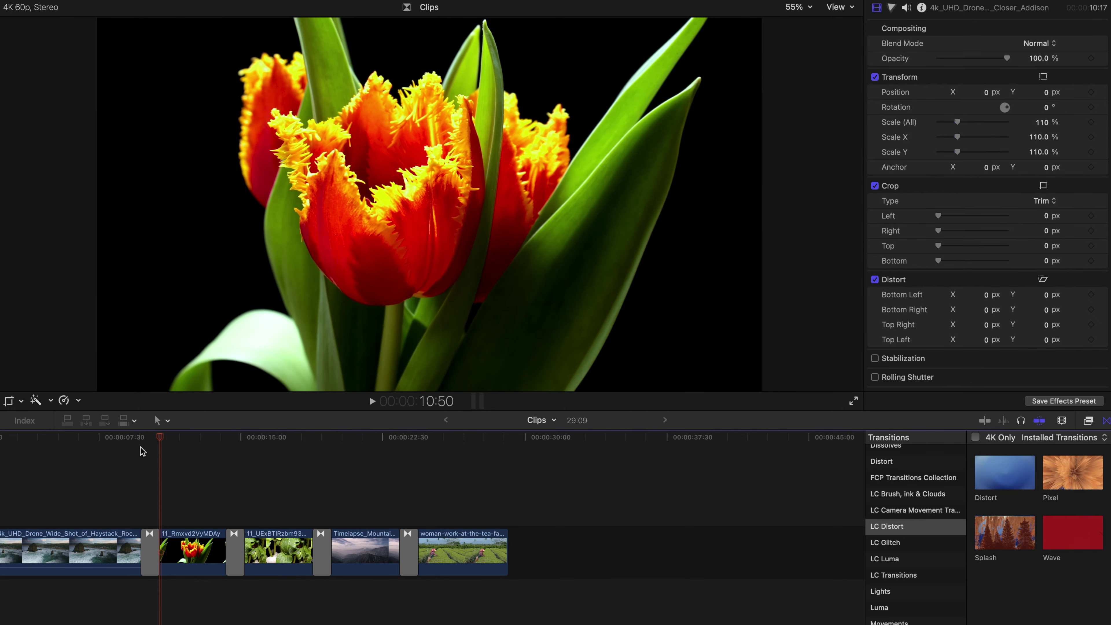
{"action": "left_click", "coordinate": [141, 451]}
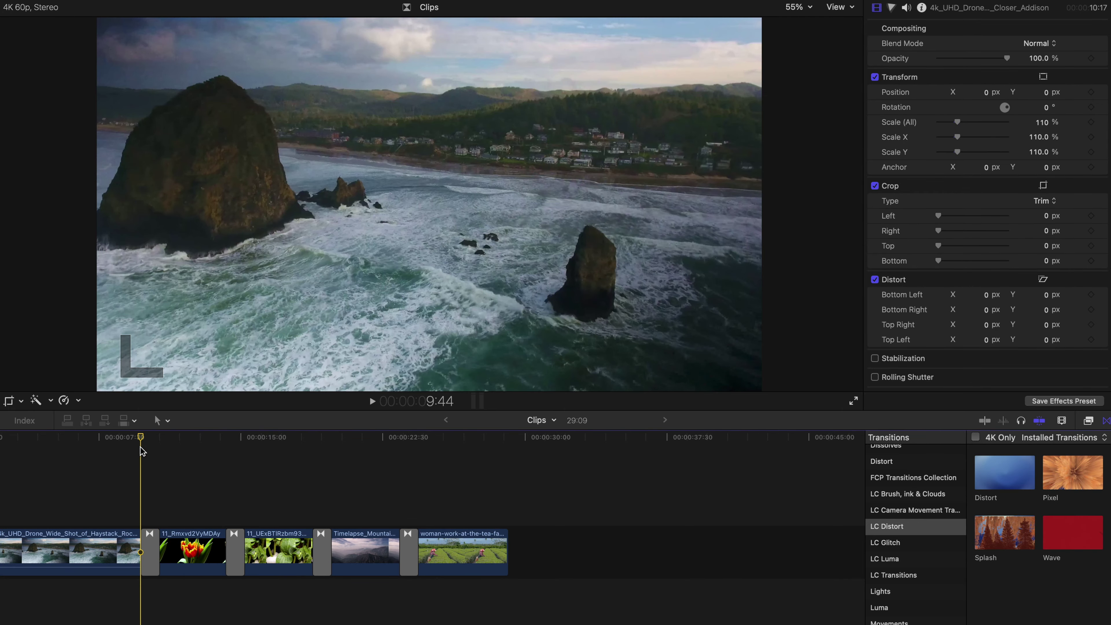
{"action": "key", "text": "space"}
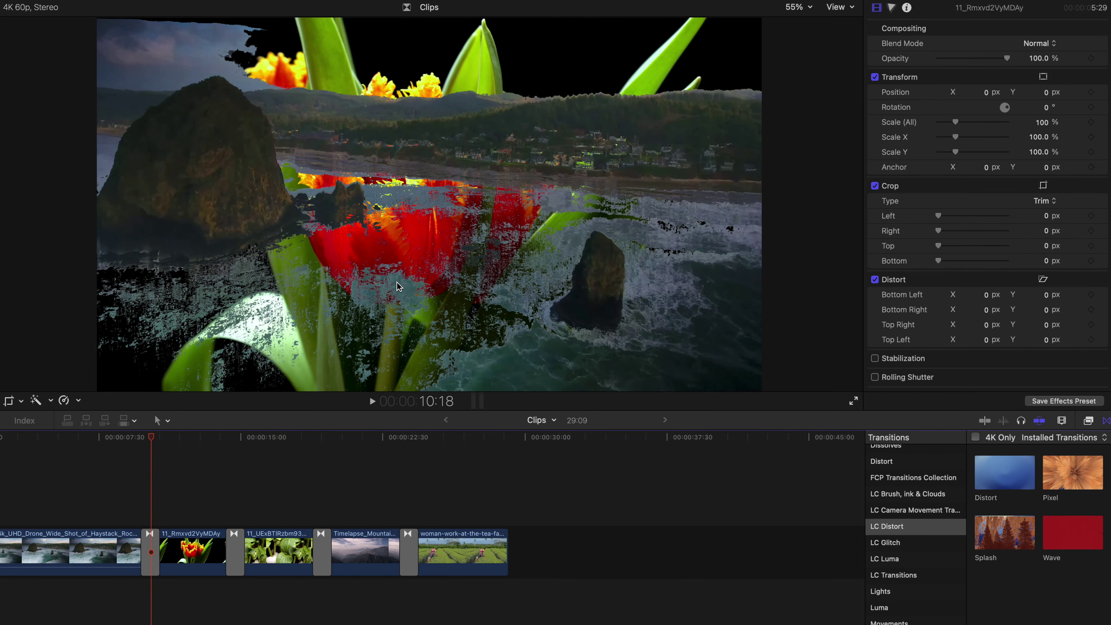
{"action": "left_click", "coordinate": [146, 439]}
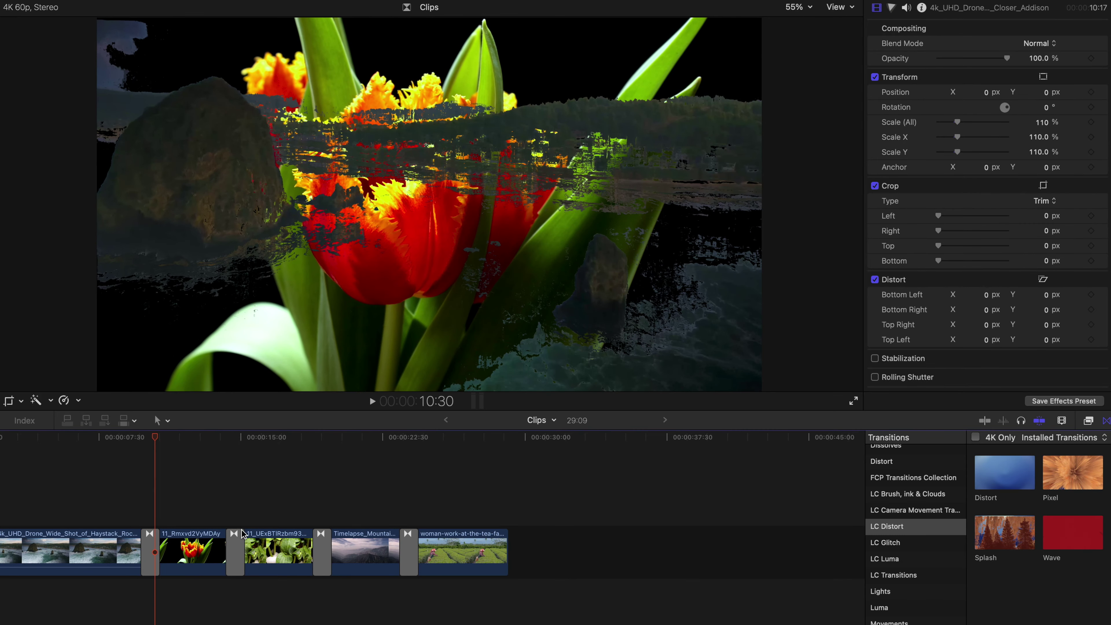
Delete the transition between the tulip and leaf clips and zoom in on the timeline
{"action": "left_click", "coordinate": [234, 556]}
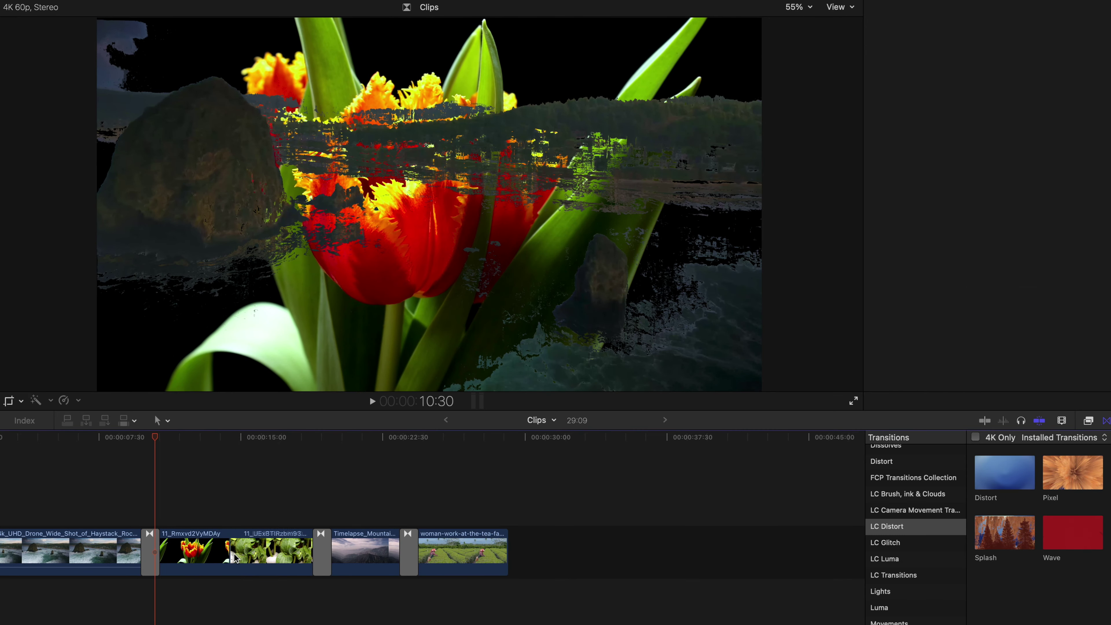
{"action": "key", "text": "Delete"}
{"action": "key", "text": "super+equal"}
Add the Splash transition at the tulip-to-leaf cut and play it
{"action": "left_click", "coordinate": [283, 453]}
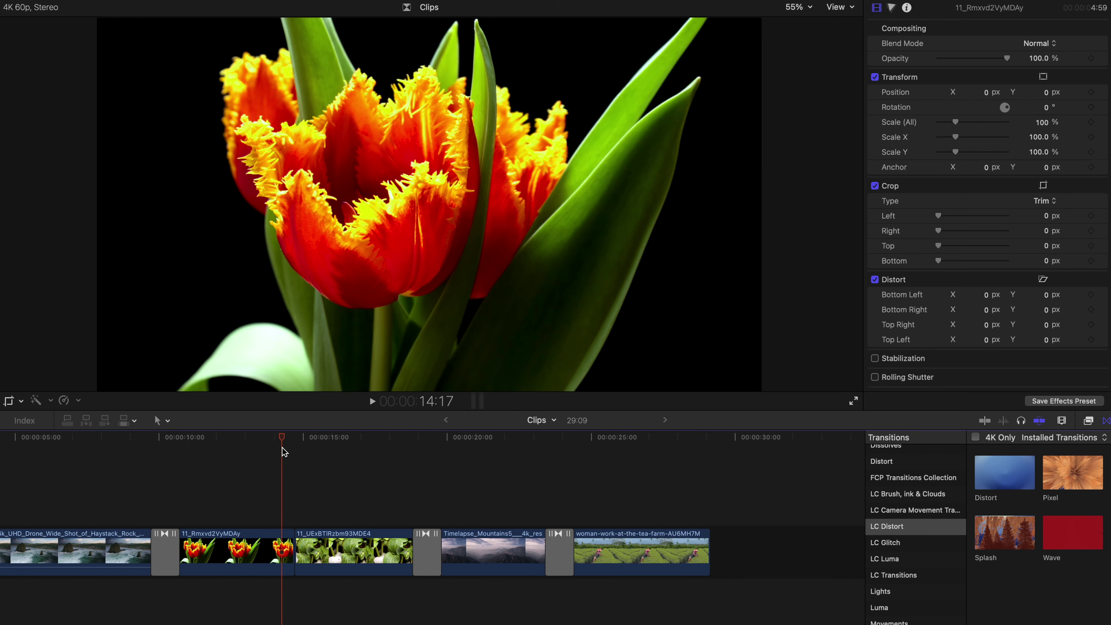
{"action": "left_click_drag", "start_coordinate": [1003, 531], "coordinate": [289, 549]}
{"action": "key", "text": "super+equal"}
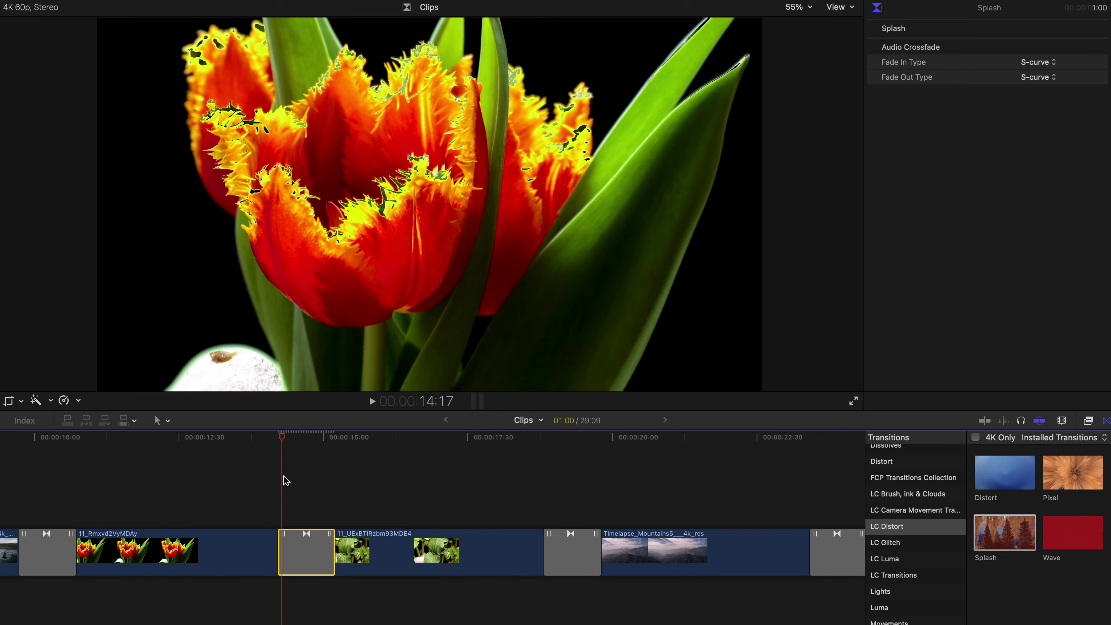
{"action": "key", "text": "space"}
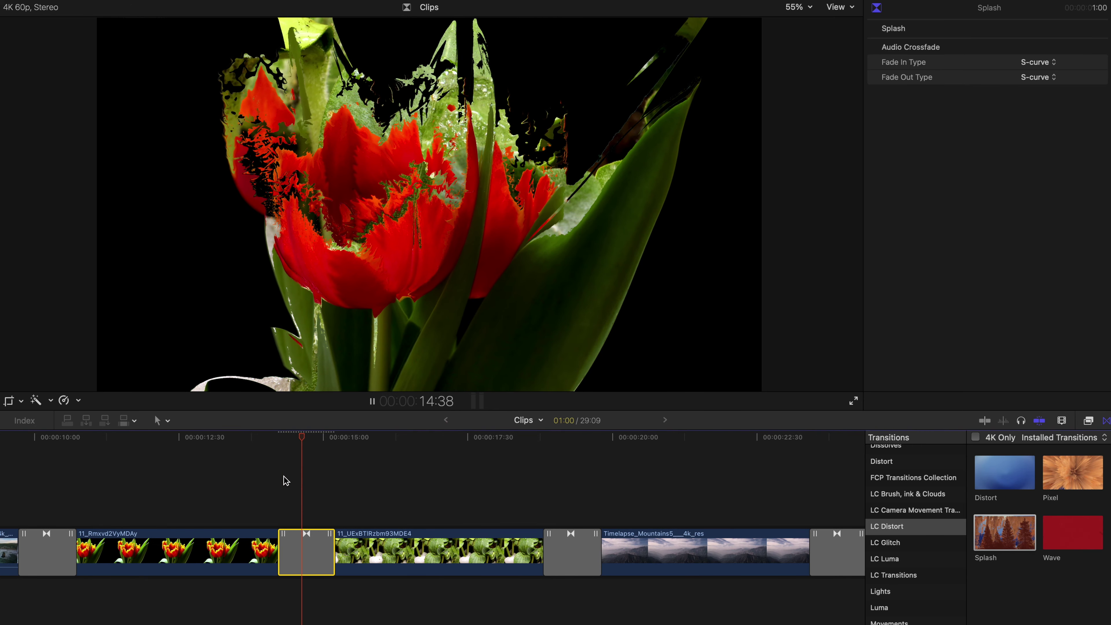
{"action": "left_click", "coordinate": [261, 451]}
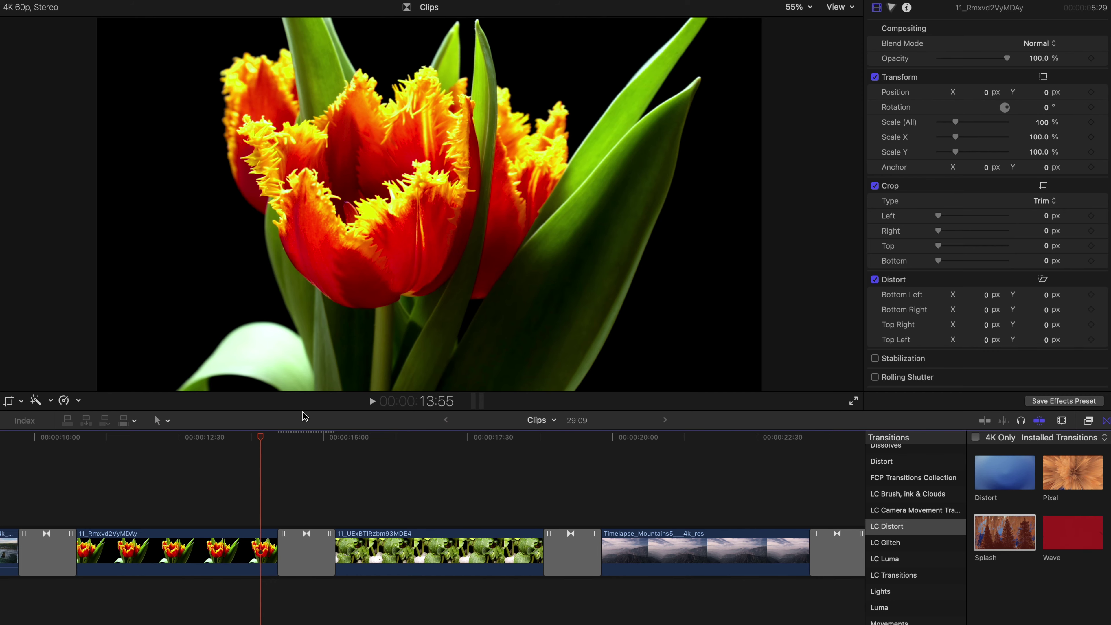
Enlarge the viewer, replay the Splash transition, and select it for inspection
{"action": "left_click_drag", "start_coordinate": [301, 411], "coordinate": [300, 466]}
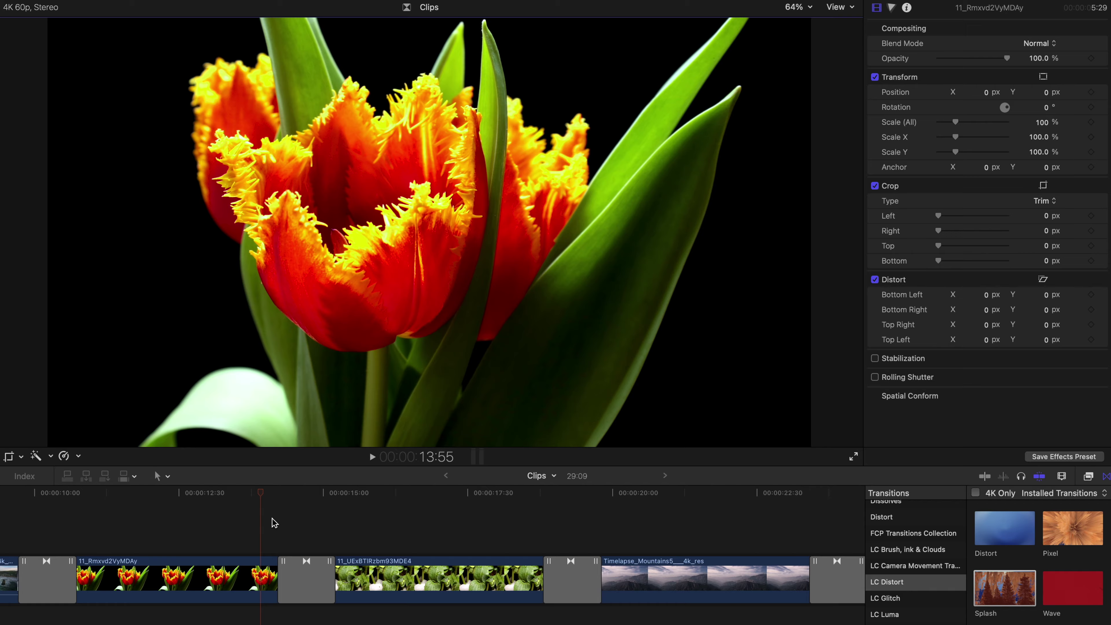
{"action": "key", "text": "space"}
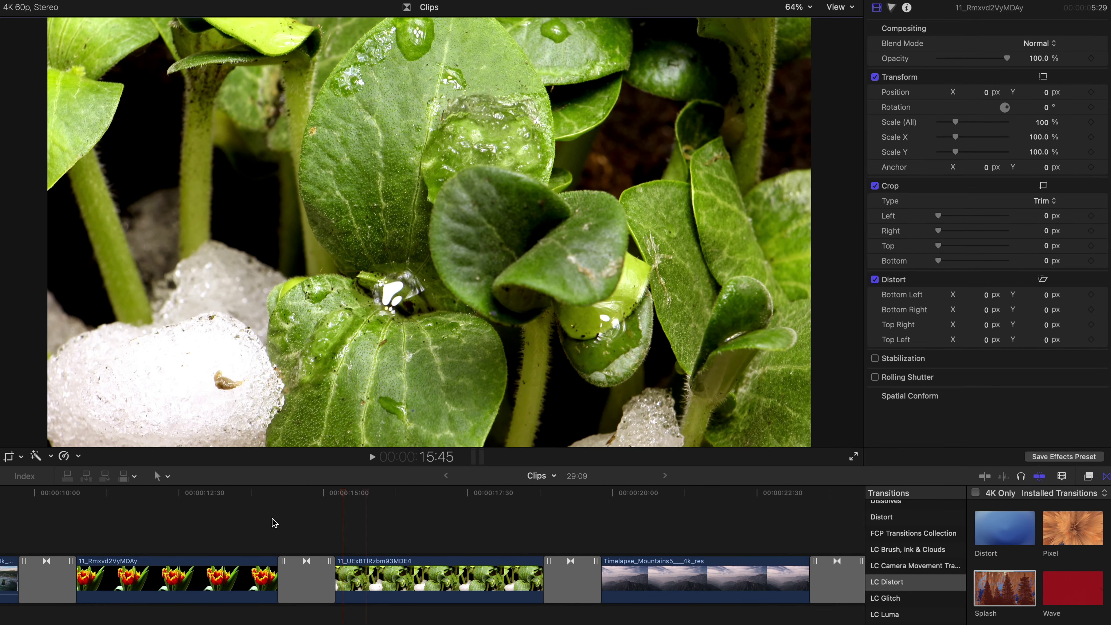
{"action": "left_click_drag", "start_coordinate": [271, 493], "coordinate": [377, 494]}
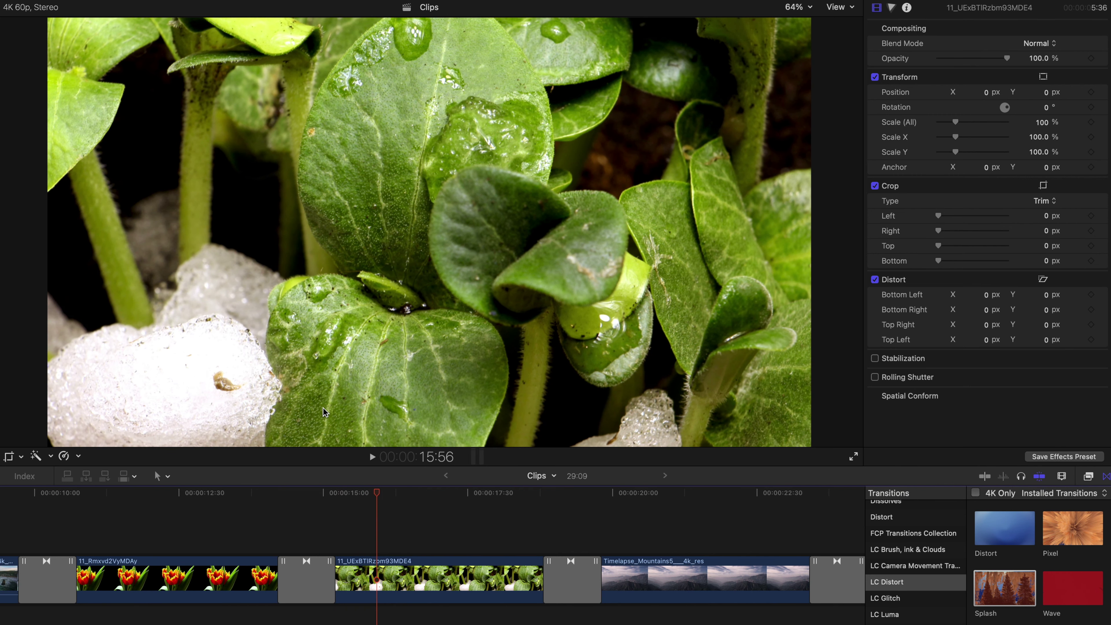
{"action": "left_click", "coordinate": [311, 574]}
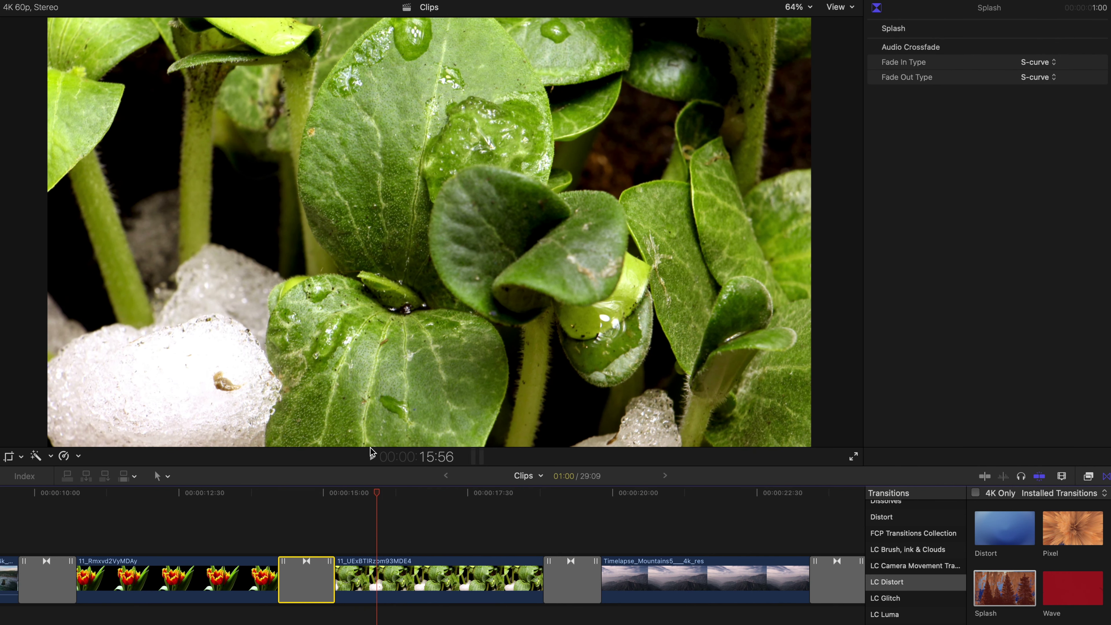
Replace Splash with the Distort transition at the tulip-to-leaf cut and preview it
{"action": "key", "text": "Delete"}
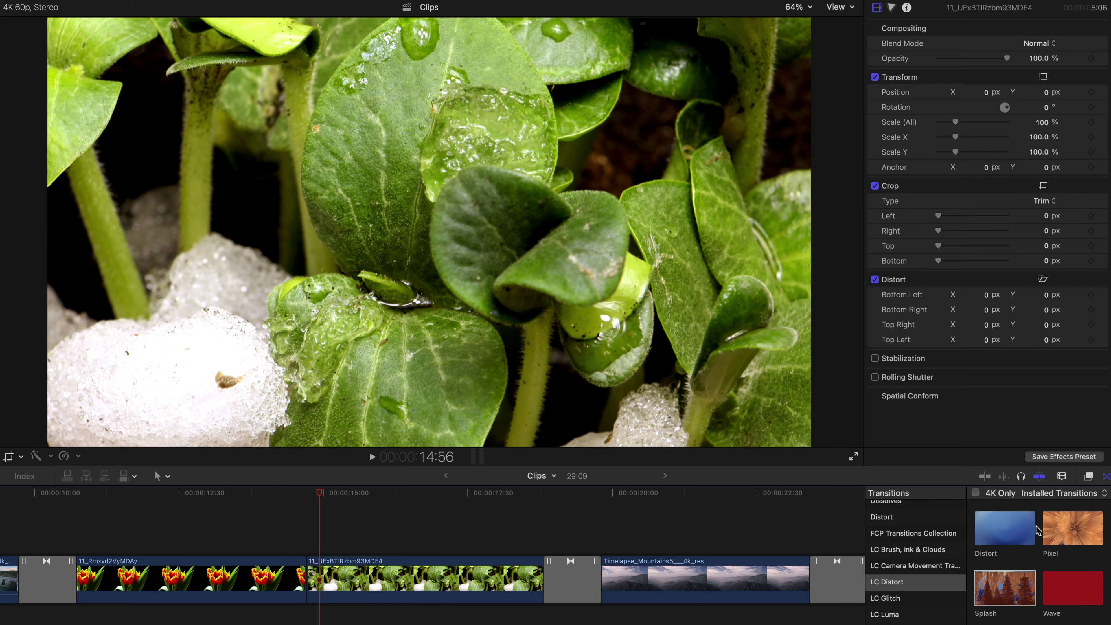
{"action": "left_click_drag", "start_coordinate": [1024, 530], "coordinate": [369, 545]}
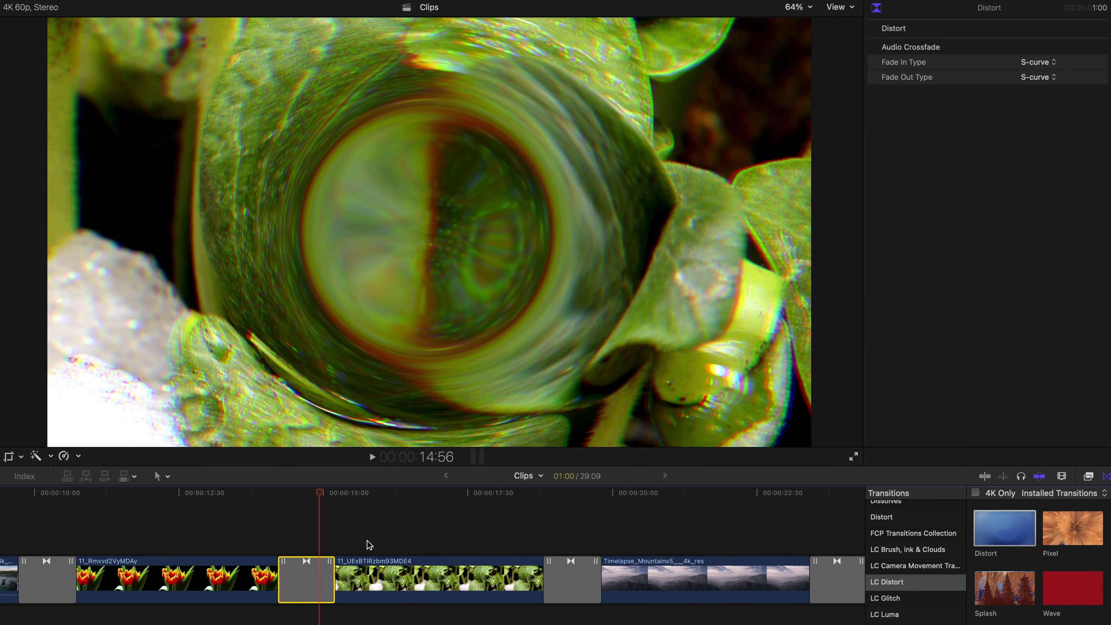
{"action": "left_click", "coordinate": [269, 493]}
{"action": "key", "text": "space"}
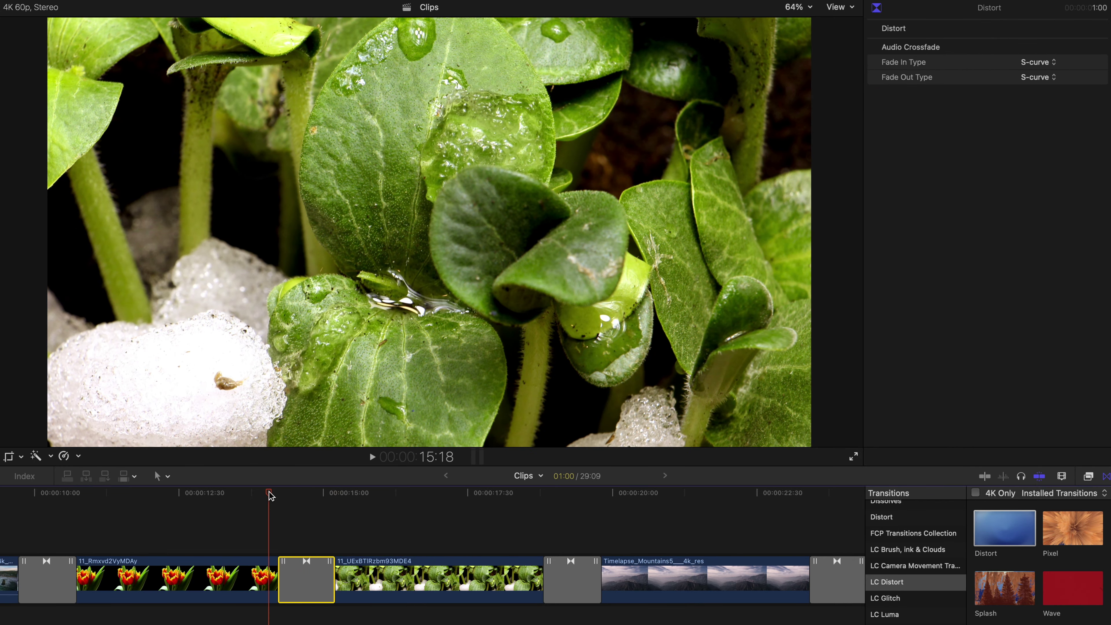
{"action": "key", "text": "space"}
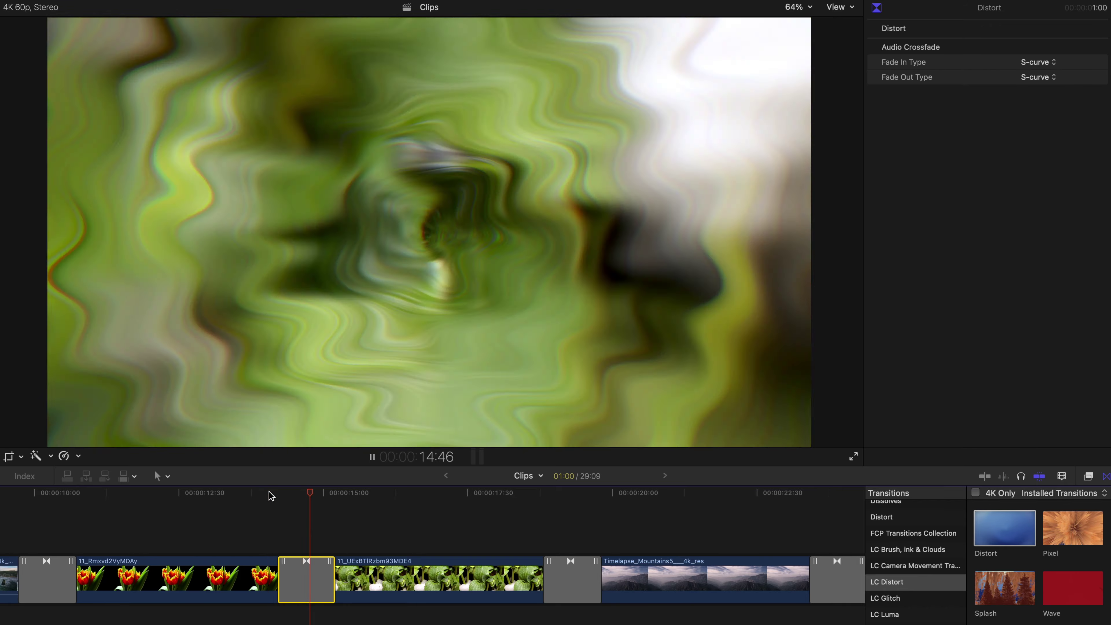
{"action": "key", "text": "space"}
{"action": "left_click_drag", "start_coordinate": [271, 495], "coordinate": [319, 507]}
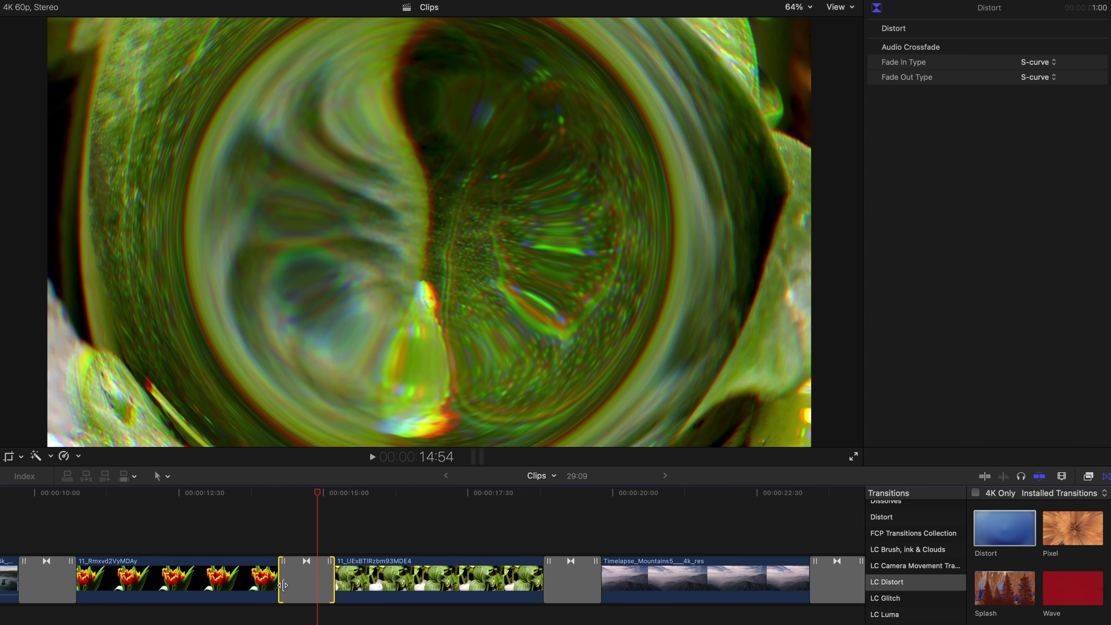
Lengthen the Distort transition to 2:46, play it from 12:50 and 13:20, then select it
{"action": "left_click_drag", "start_coordinate": [280, 585], "coordinate": [228, 584]}
{"action": "left_click", "coordinate": [200, 513]}
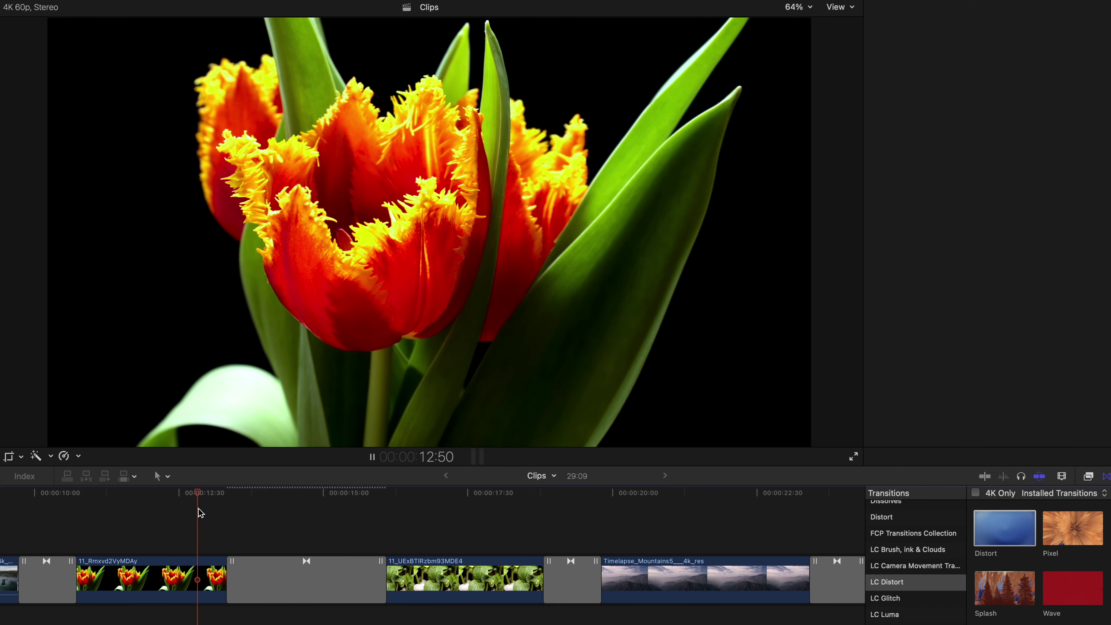
{"action": "key", "text": "space"}
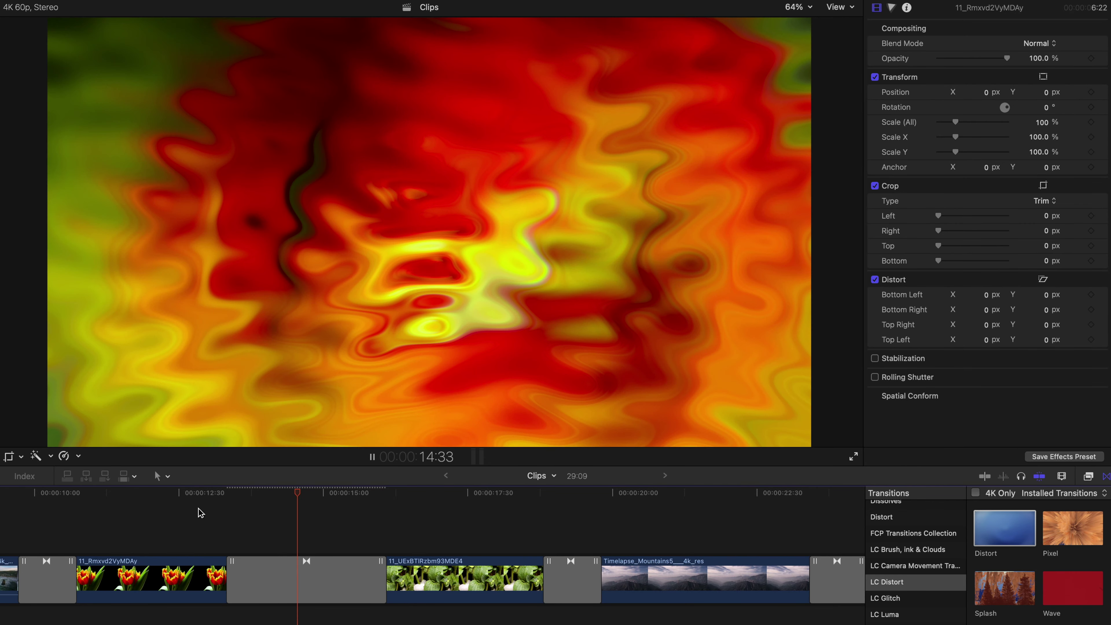
{"action": "key", "text": "space"}
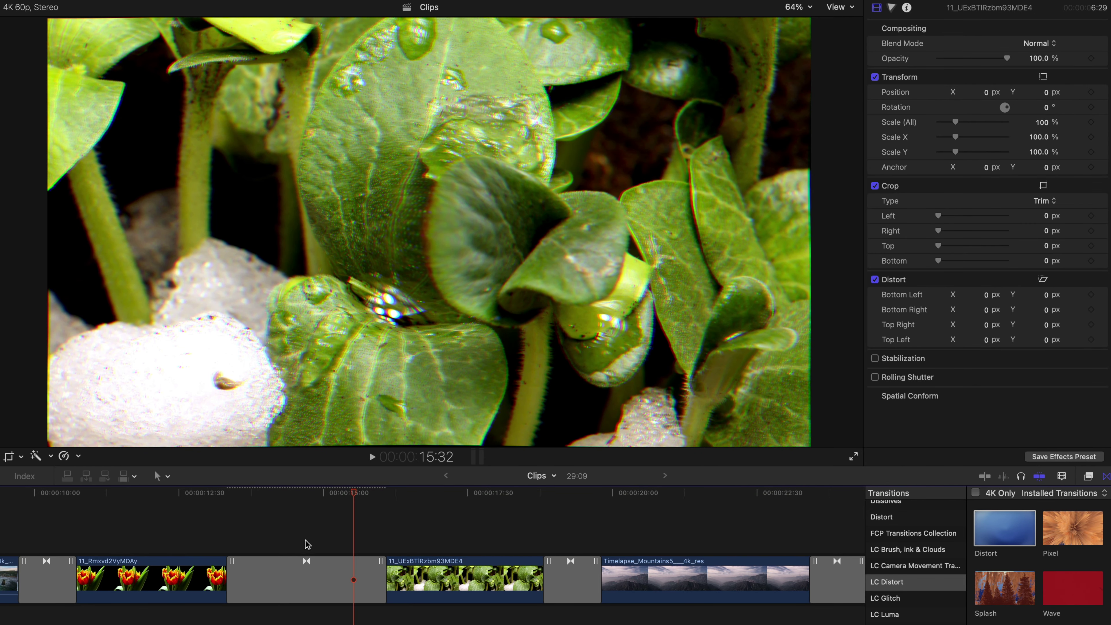
{"action": "left_click", "coordinate": [226, 511]}
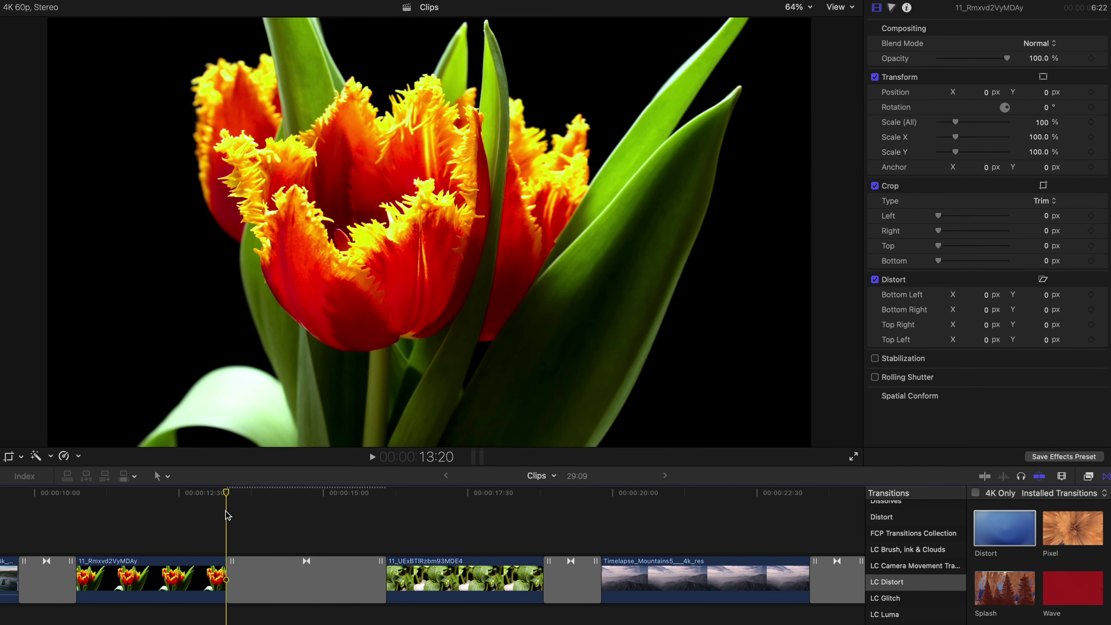
{"action": "key", "text": "space"}
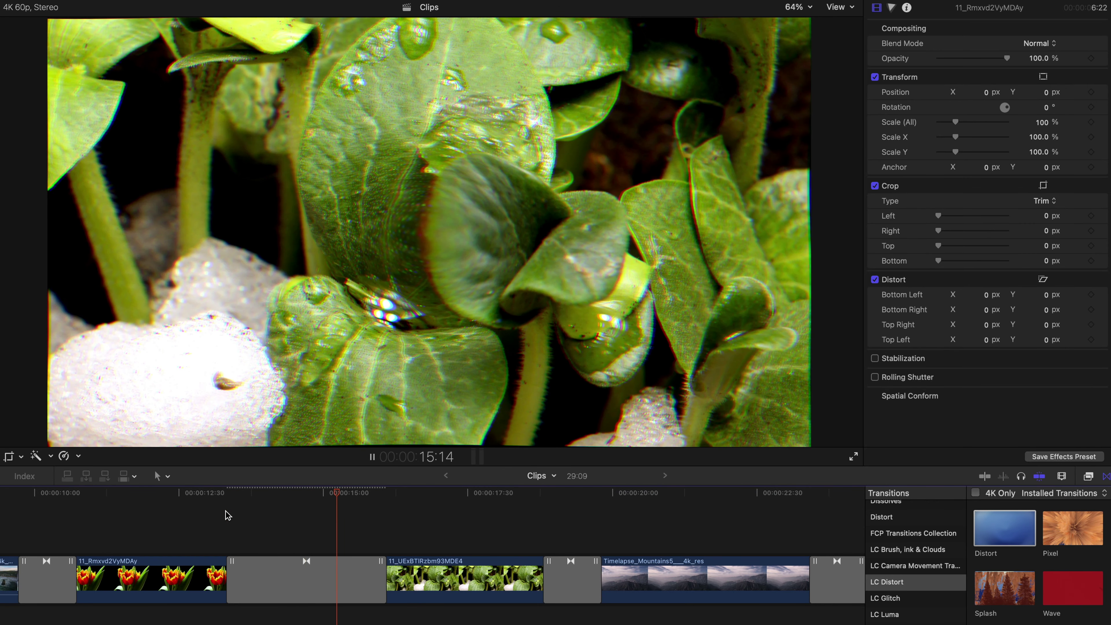
{"action": "key", "text": "space"}
{"action": "left_click", "coordinate": [306, 589]}
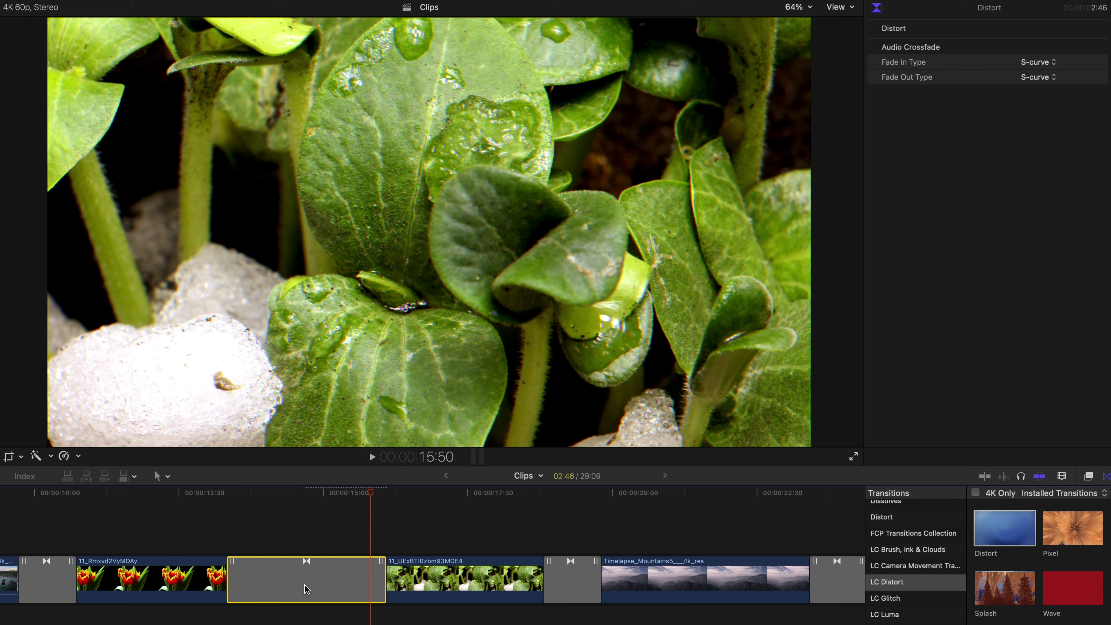
Extend Distort to 3:53, render it, play it from about 11:50, and fit the timeline
{"action": "left_click_drag", "start_coordinate": [233, 571], "coordinate": [196, 572]}
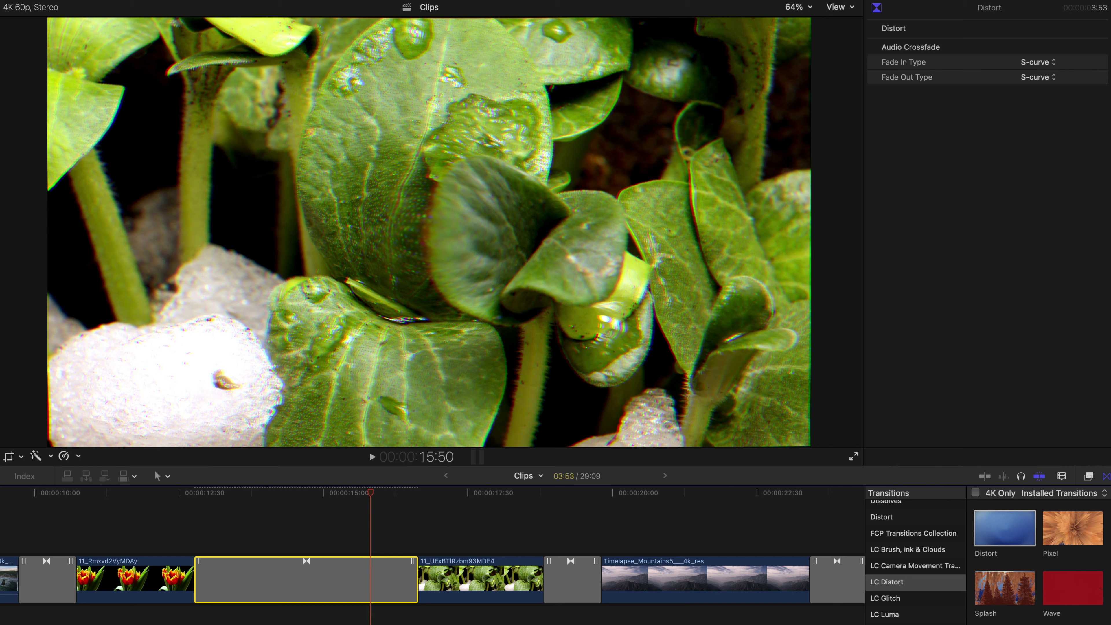
{"action": "left_click", "coordinate": [295, 287]}
{"action": "left_click", "coordinate": [143, 502]}
{"action": "key", "text": "space"}
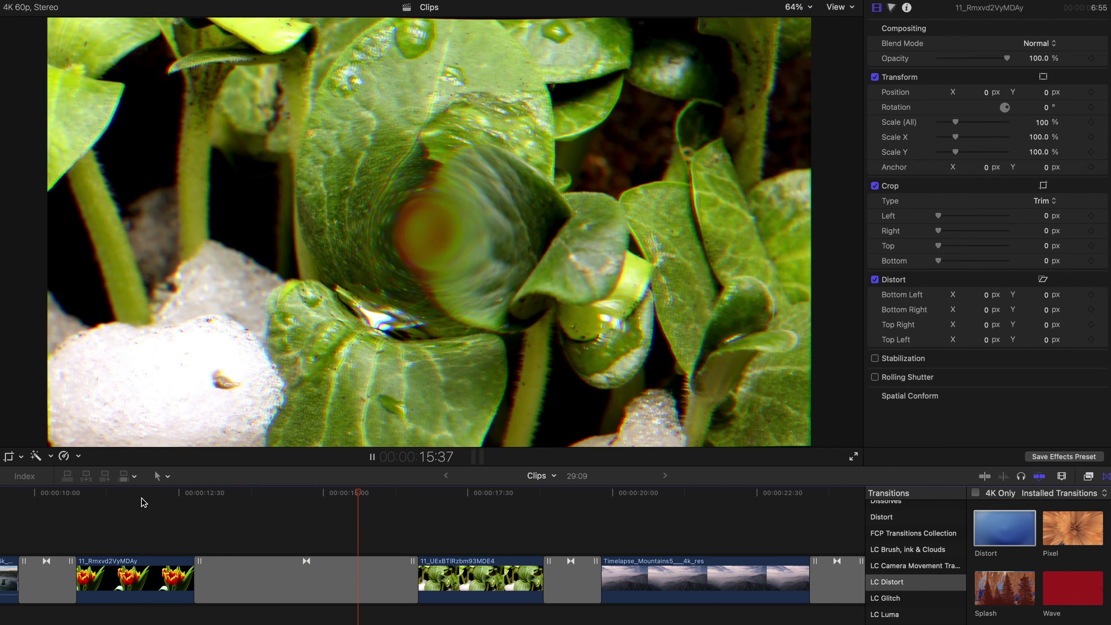
{"action": "key", "text": "space"}
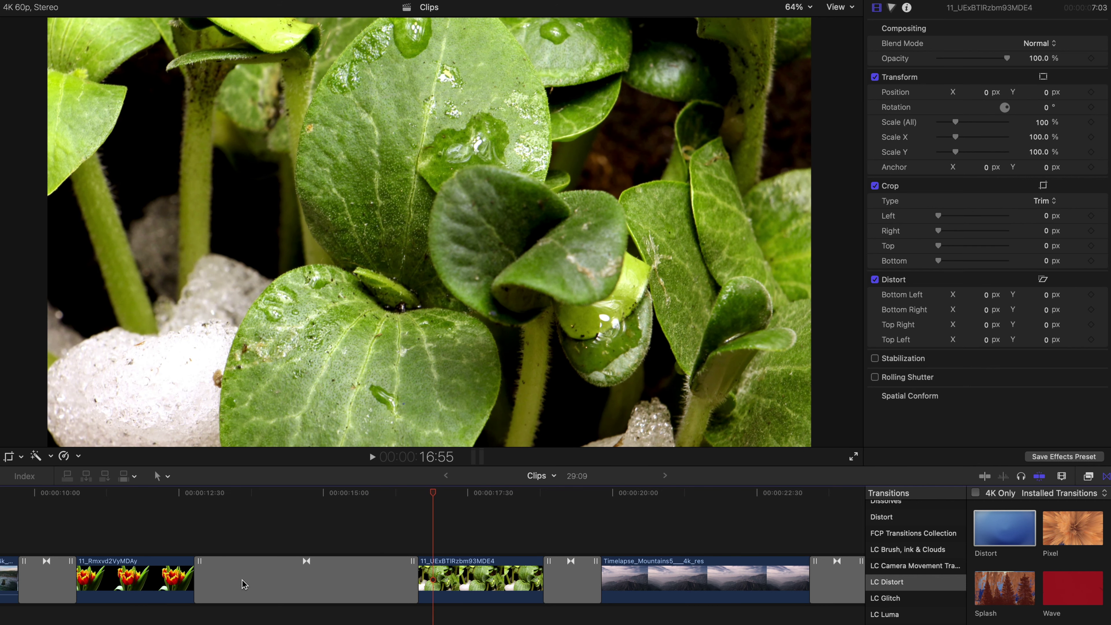
{"action": "left_click", "coordinate": [242, 581]}
{"action": "key", "text": "shift+z"}
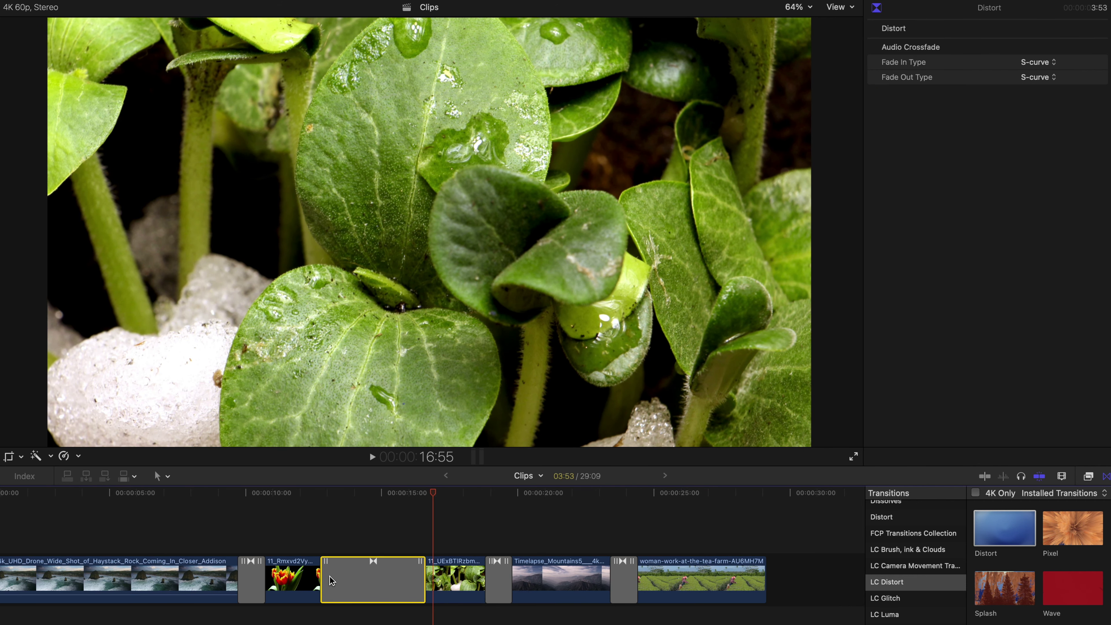
Remove the Distort transition, zoom back in, and scrub the Pixel transition from 18:41
{"action": "key", "text": "Delete"}
{"action": "key", "text": "super+equal"}
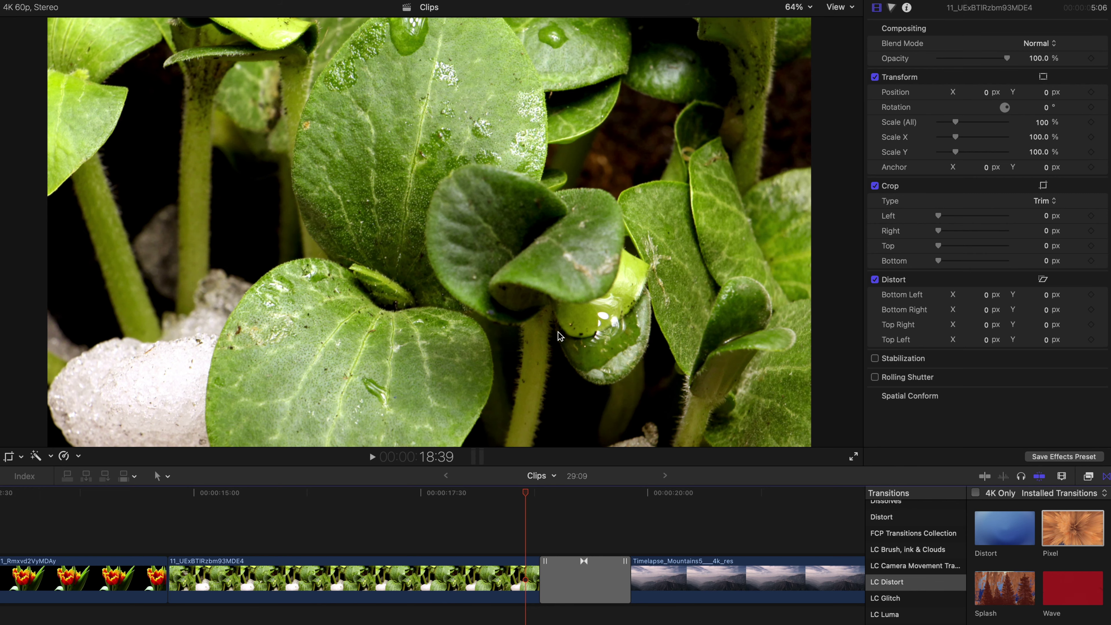
{"action": "scroll", "coordinate": [519, 510], "scroll_direction": "right", "scroll_amount": 5}
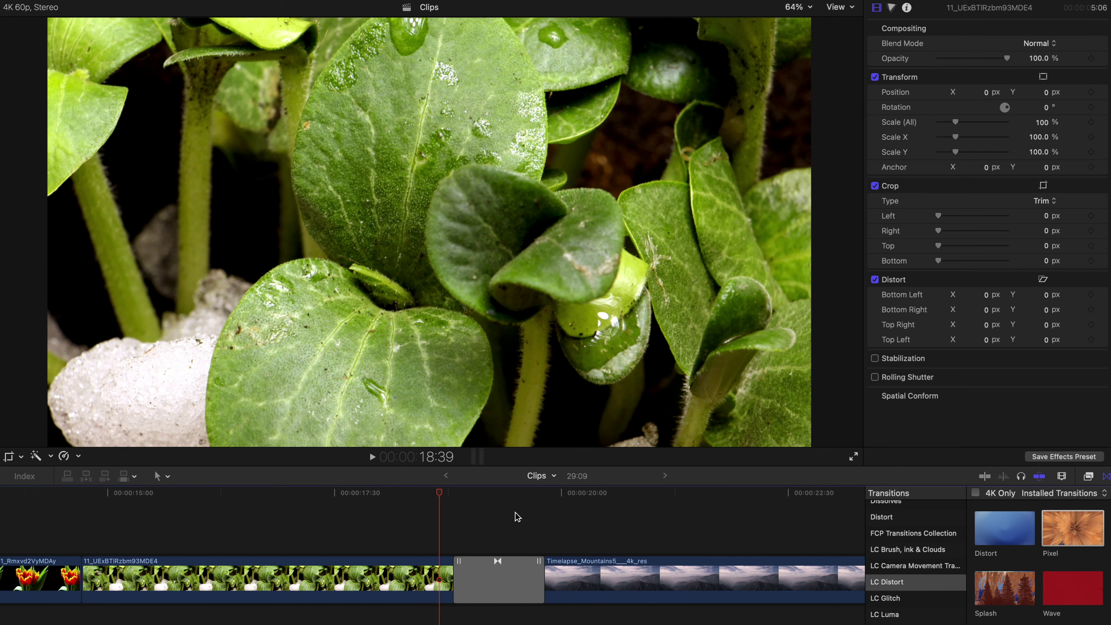
{"action": "left_click", "coordinate": [444, 493]}
{"action": "mouse_move", "coordinate": [446, 495]}
{"action": "left_mouse_down"}
{"action": "mouse_move", "coordinate": [515, 490]}
{"action": "mouse_move", "coordinate": [455, 483]}
{"action": "left_mouse_up"}
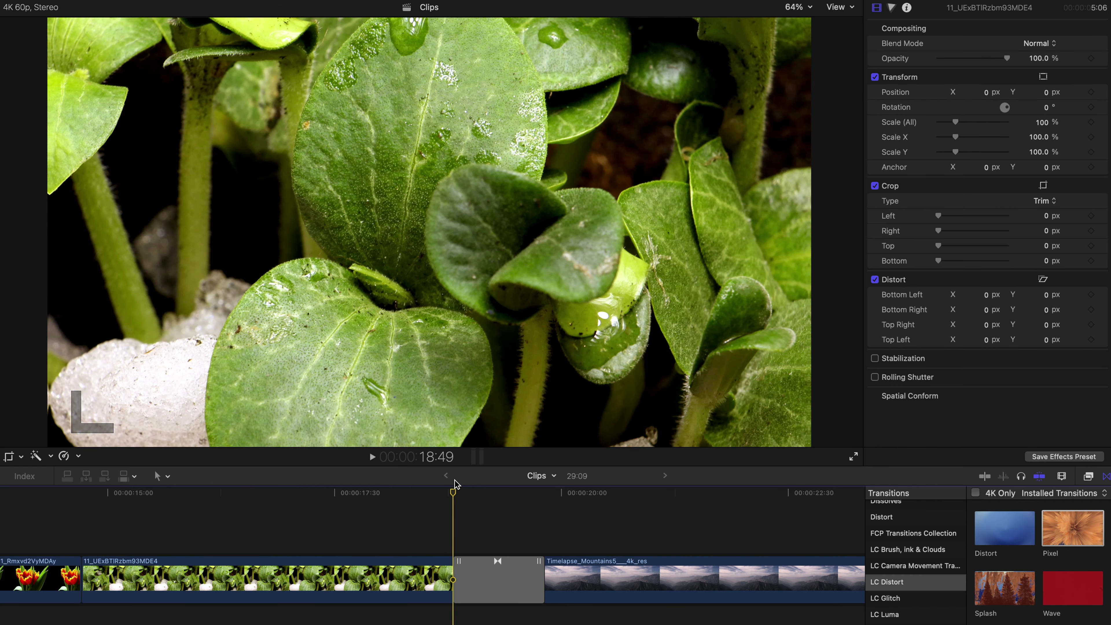
Select the leaf-to-mountain Pixel transition and replay it several times, parking at 19:19
{"action": "left_click", "coordinate": [492, 561]}
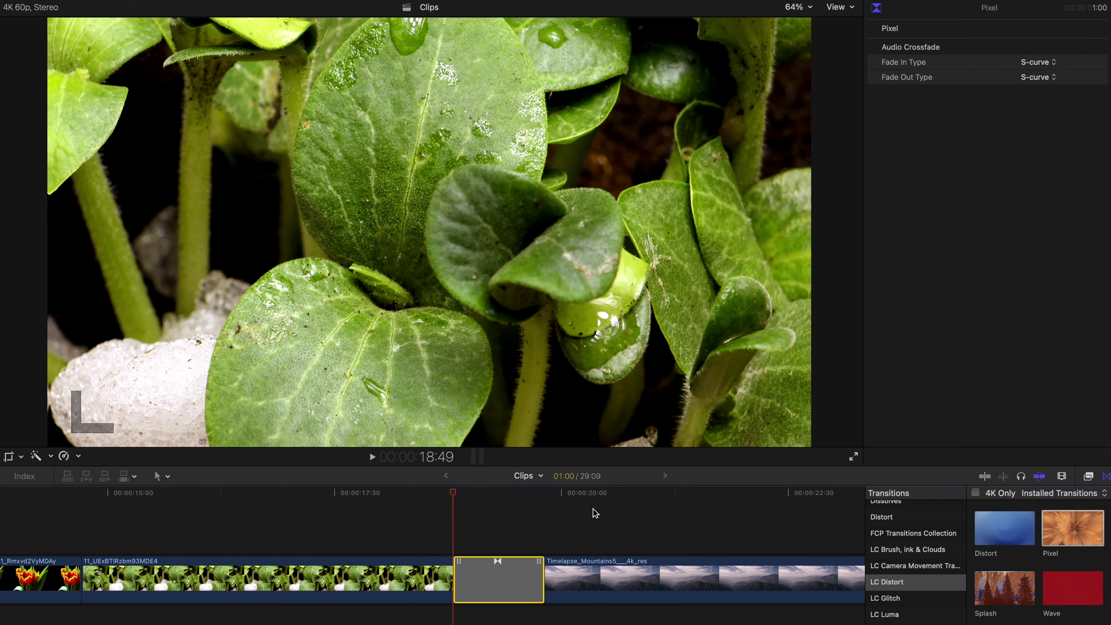
{"action": "key", "text": "space"}
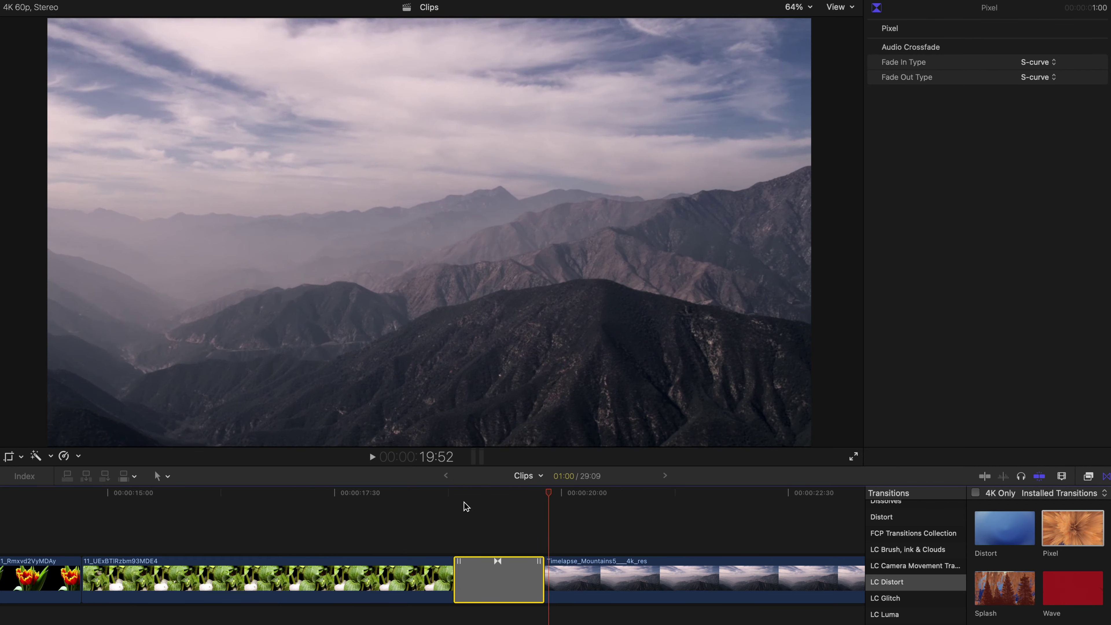
{"action": "left_click", "coordinate": [472, 494]}
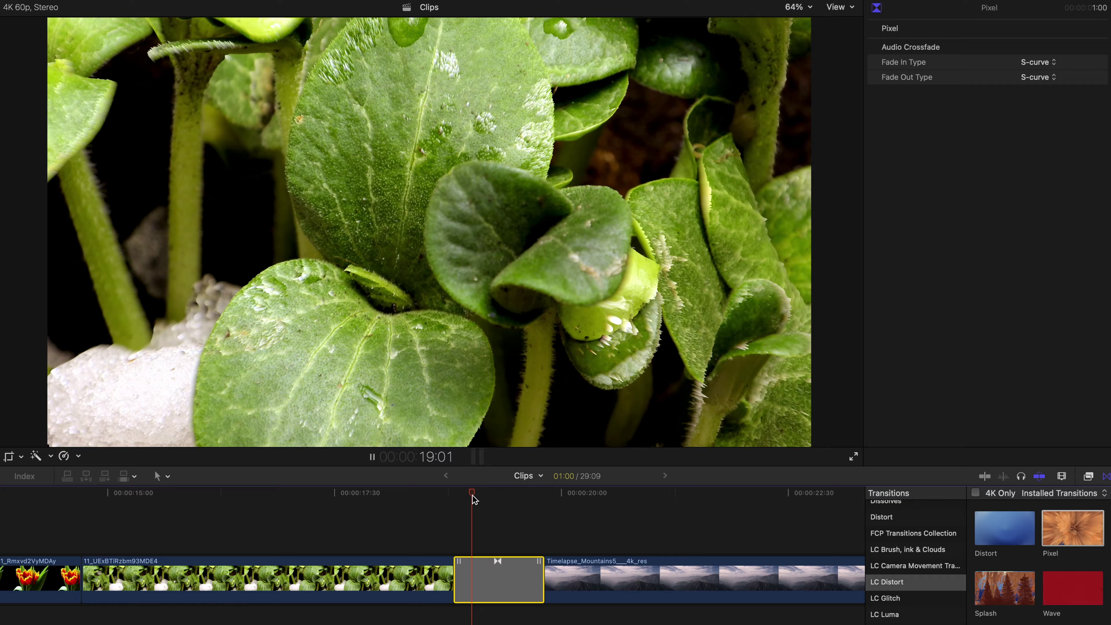
{"action": "key", "text": "space"}
{"action": "left_click", "coordinate": [454, 494]}
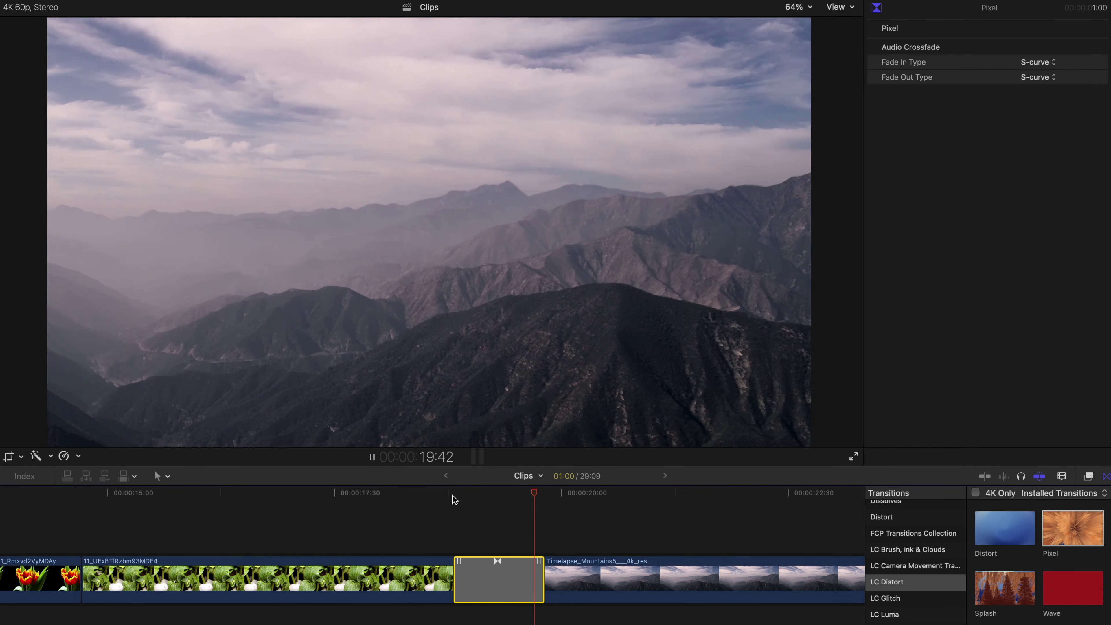
{"action": "left_click", "coordinate": [453, 495]}
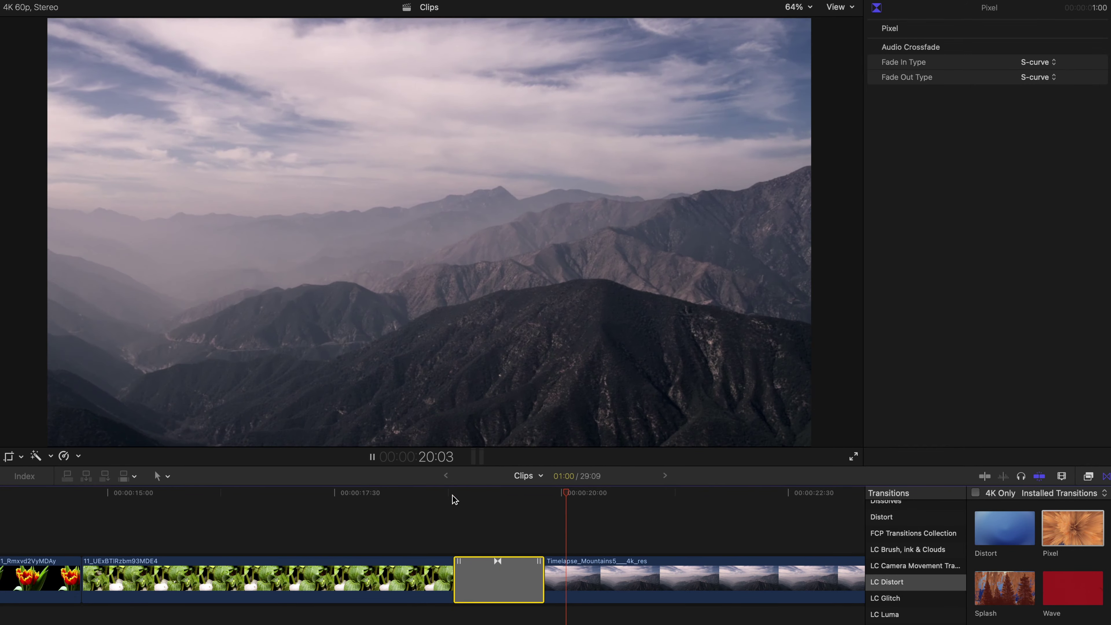
{"action": "left_click", "coordinate": [454, 494]}
{"action": "key", "text": "space"}
{"action": "left_click", "coordinate": [453, 494]}
{"action": "left_click", "coordinate": [497, 495]}
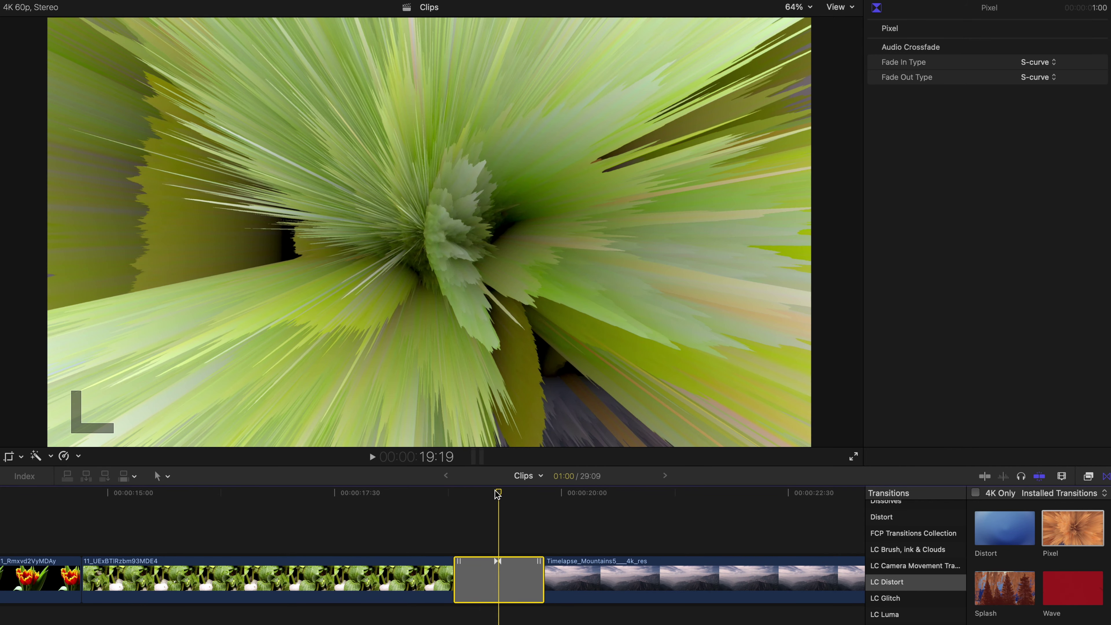
Scroll the timeline right past 23:25 toward the transition into the tea-farm clip
{"action": "scroll", "coordinate": [520, 511], "scroll_direction": "right", "scroll_amount": 1}
{"action": "scroll", "coordinate": [519, 511], "scroll_direction": "right", "scroll_amount": 5}
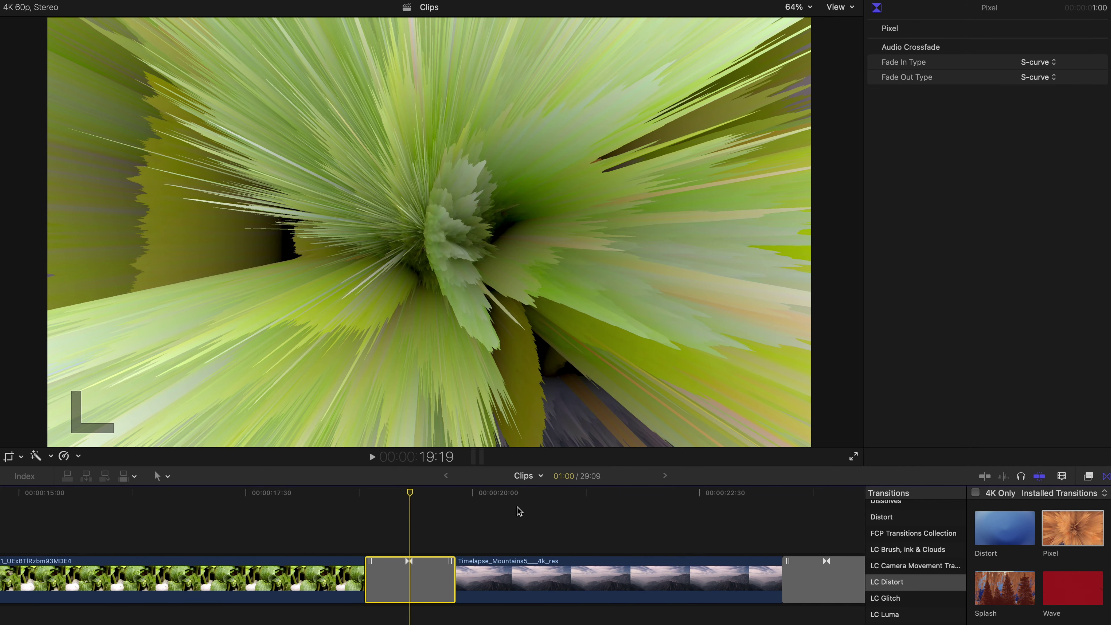
{"action": "left_click", "coordinate": [654, 495]}
{"action": "scroll", "coordinate": [653, 502], "scroll_direction": "right", "scroll_amount": 2}
{"action": "scroll", "coordinate": [652, 502], "scroll_direction": "right", "scroll_amount": 5}
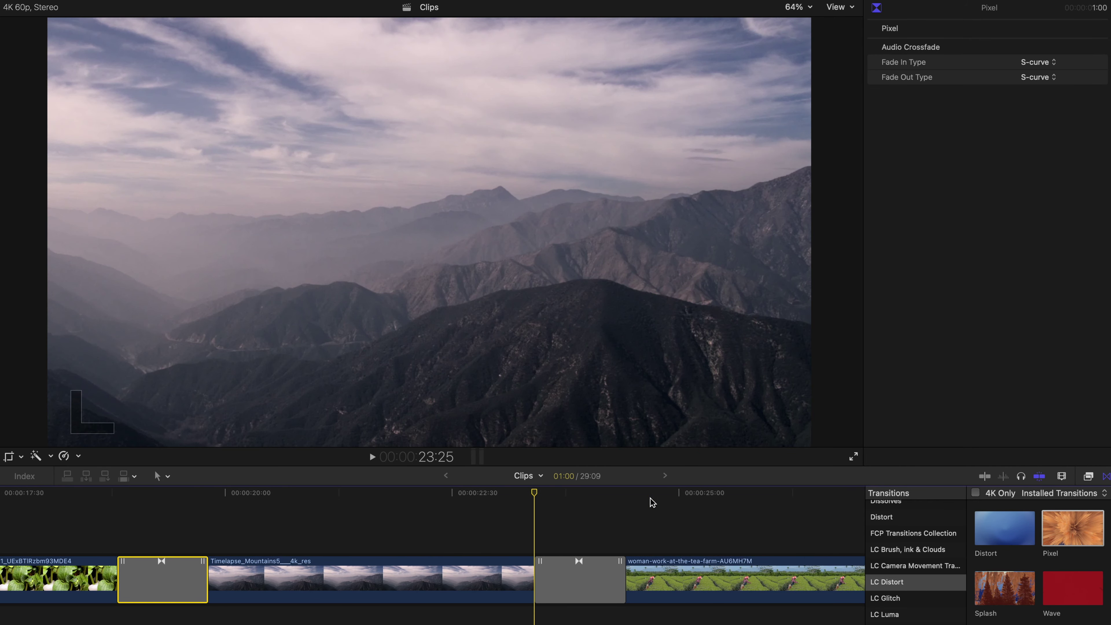
Select the Wave transition before the tea-farm clip, zoom in, and play it repeatedly
{"action": "key", "text": "super+minus"}
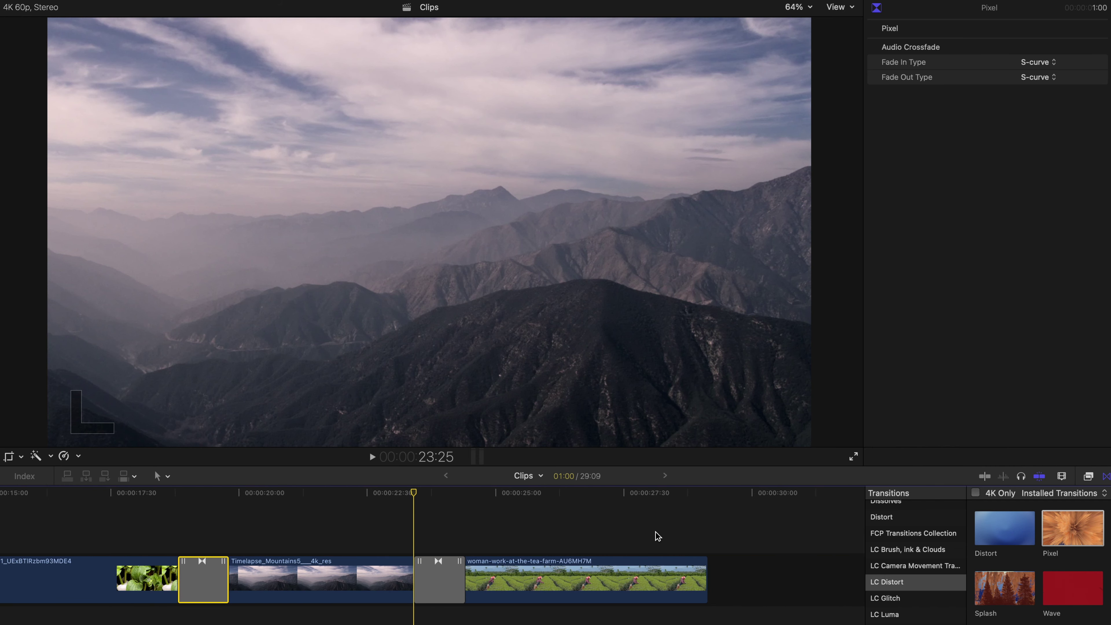
{"action": "left_click", "coordinate": [441, 586]}
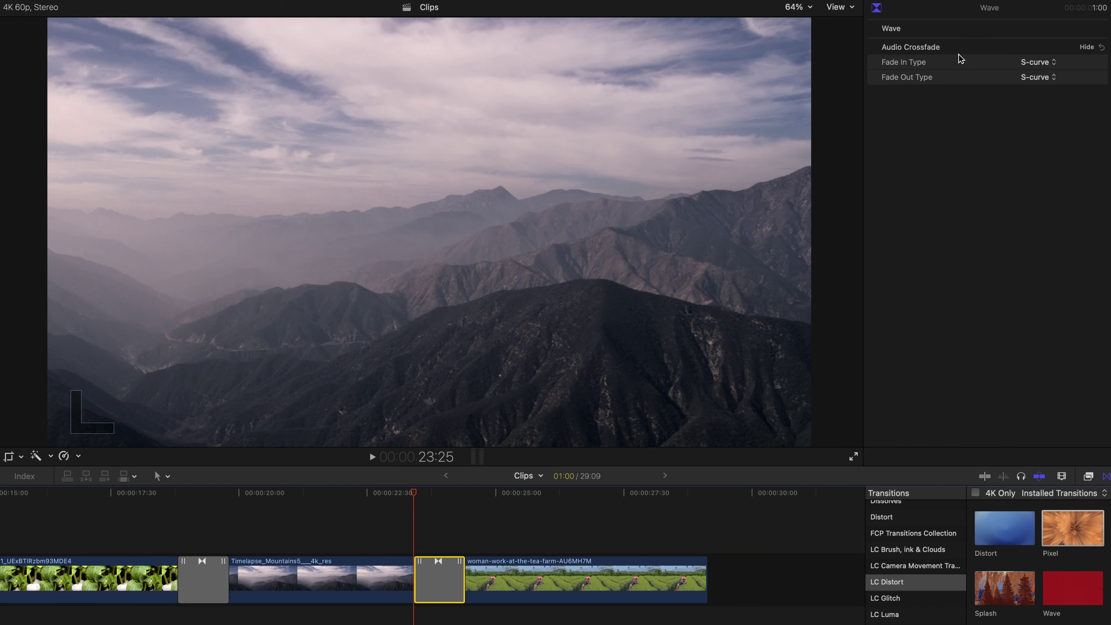
{"action": "key", "text": "super+equal"}
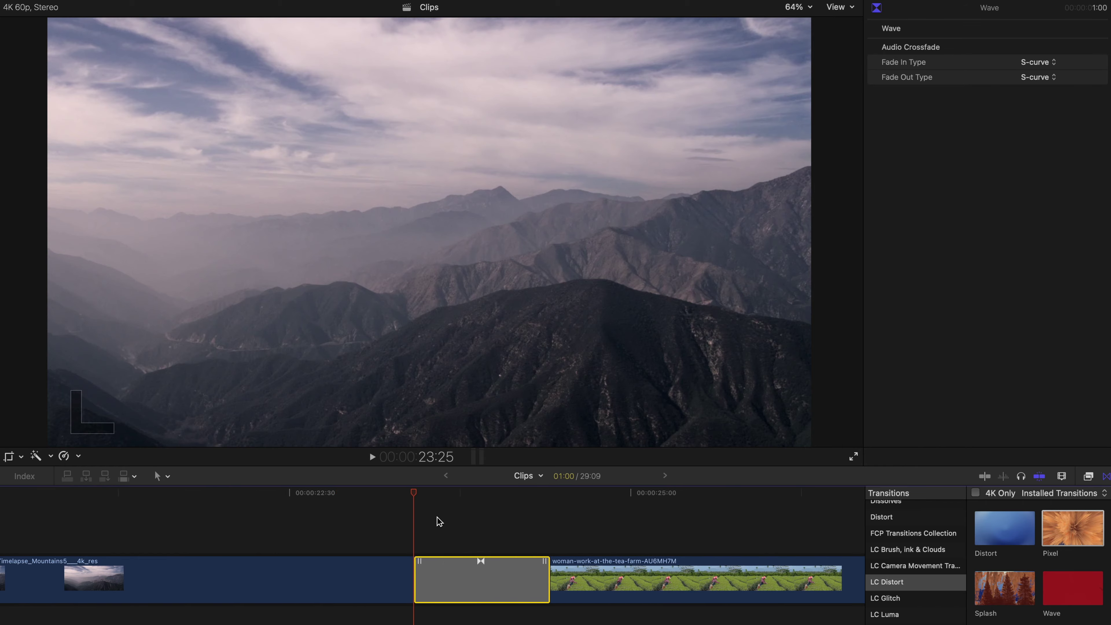
{"action": "key", "text": "super+equal"}
{"action": "key", "text": "space"}
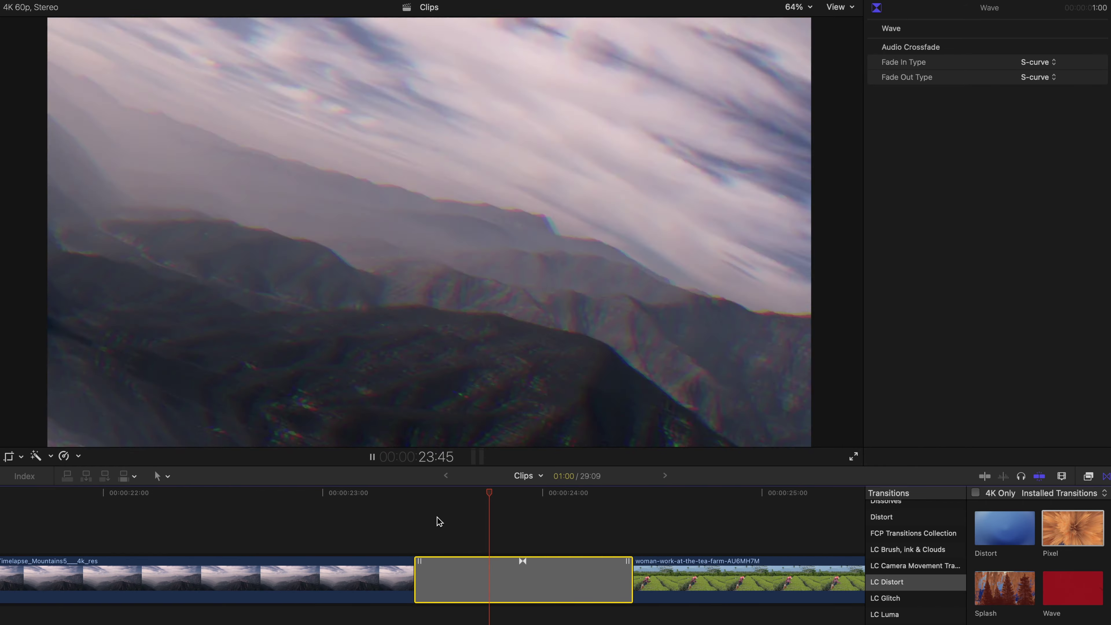
{"action": "left_click", "coordinate": [408, 494]}
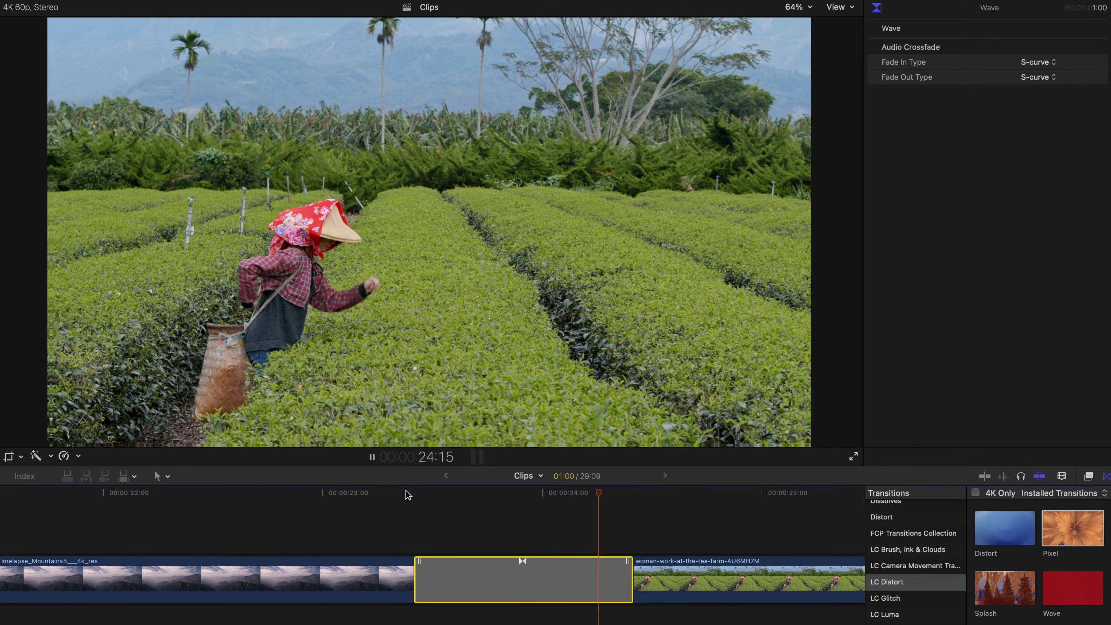
{"action": "left_click", "coordinate": [408, 493]}
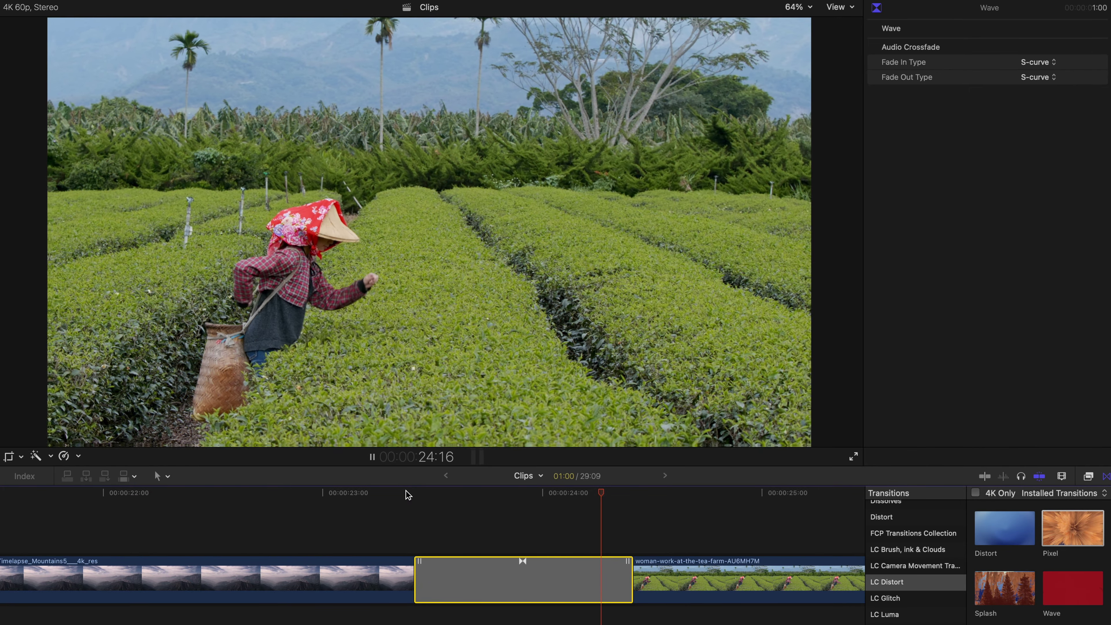
{"action": "left_click", "coordinate": [408, 494]}
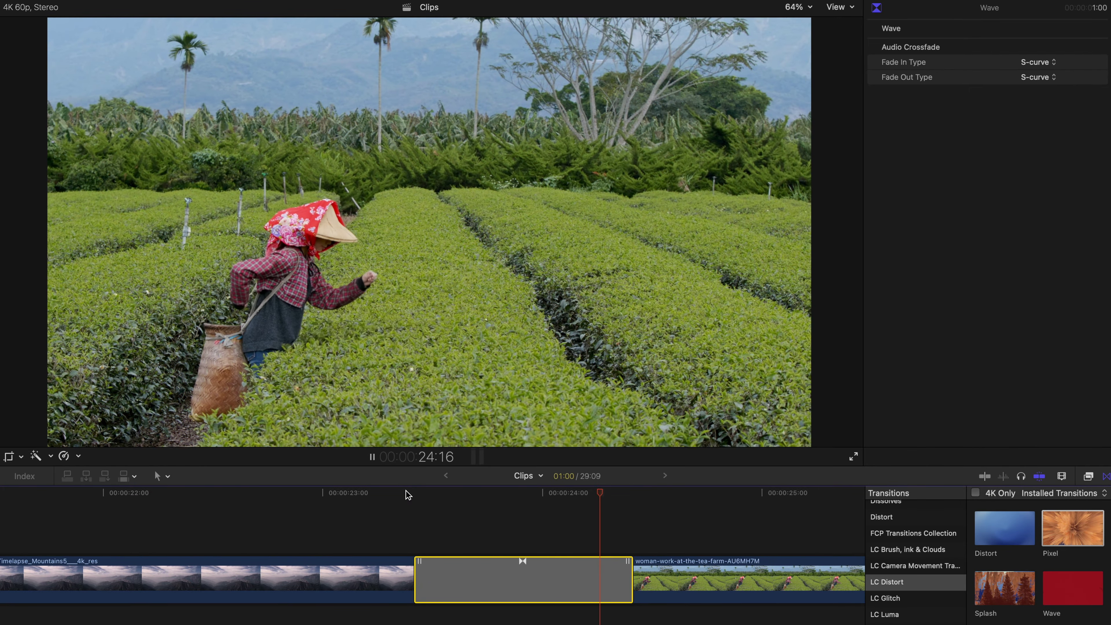
{"action": "key", "text": "space"}
Replay the Wave transition from 22:53 and from the mountain clip, stopping on the tea farm
{"action": "left_click", "coordinate": [298, 494]}
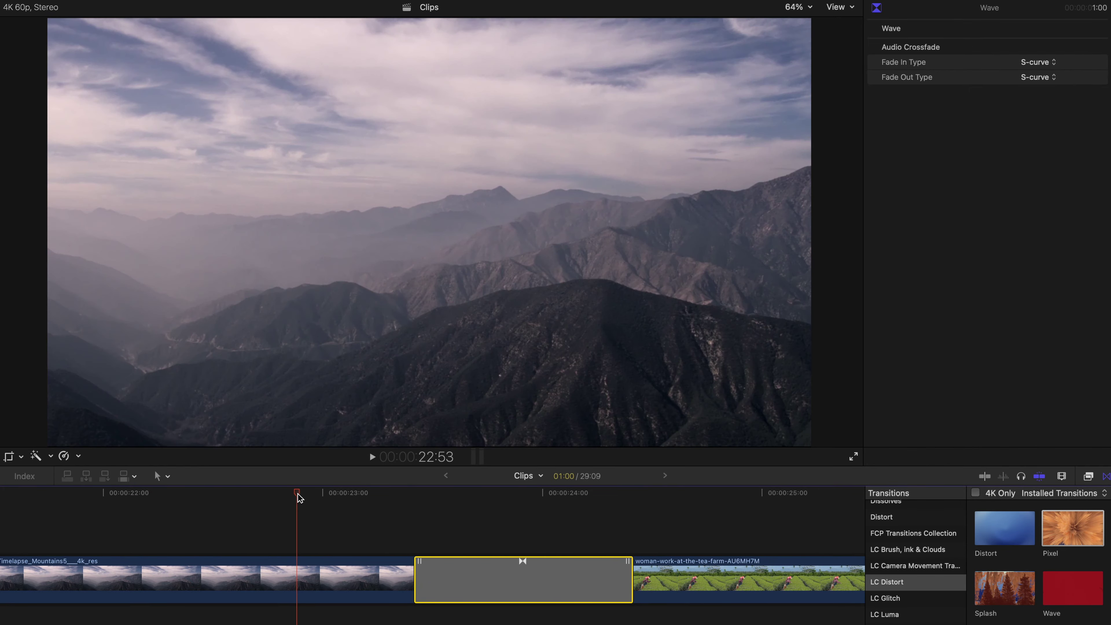
{"action": "key", "text": "space"}
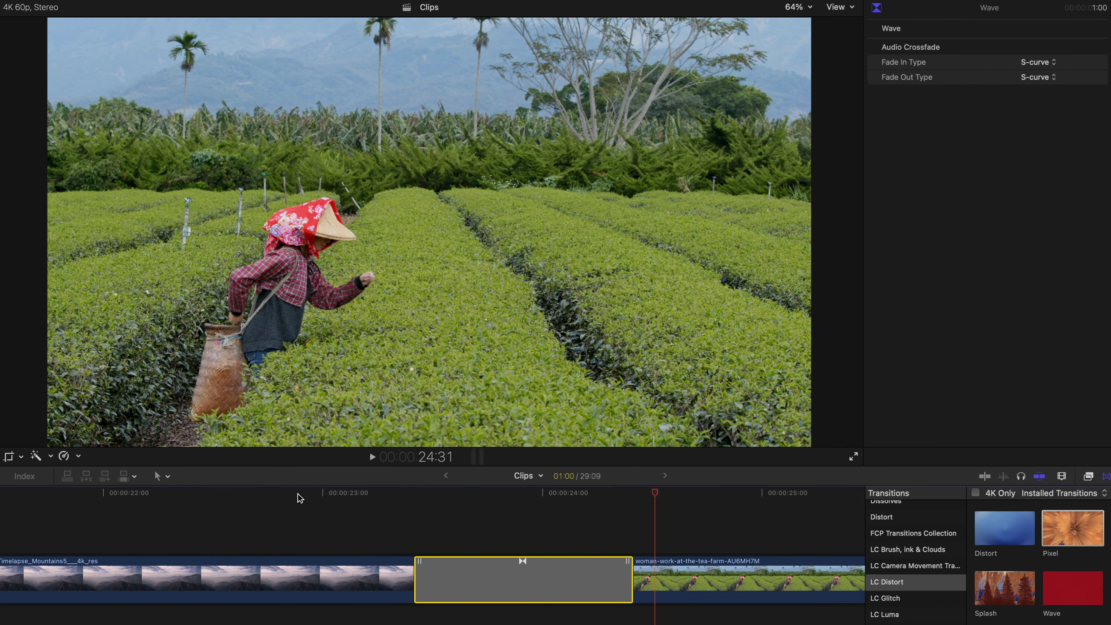
{"action": "scroll", "coordinate": [320, 508], "scroll_direction": "left", "scroll_amount": 2}
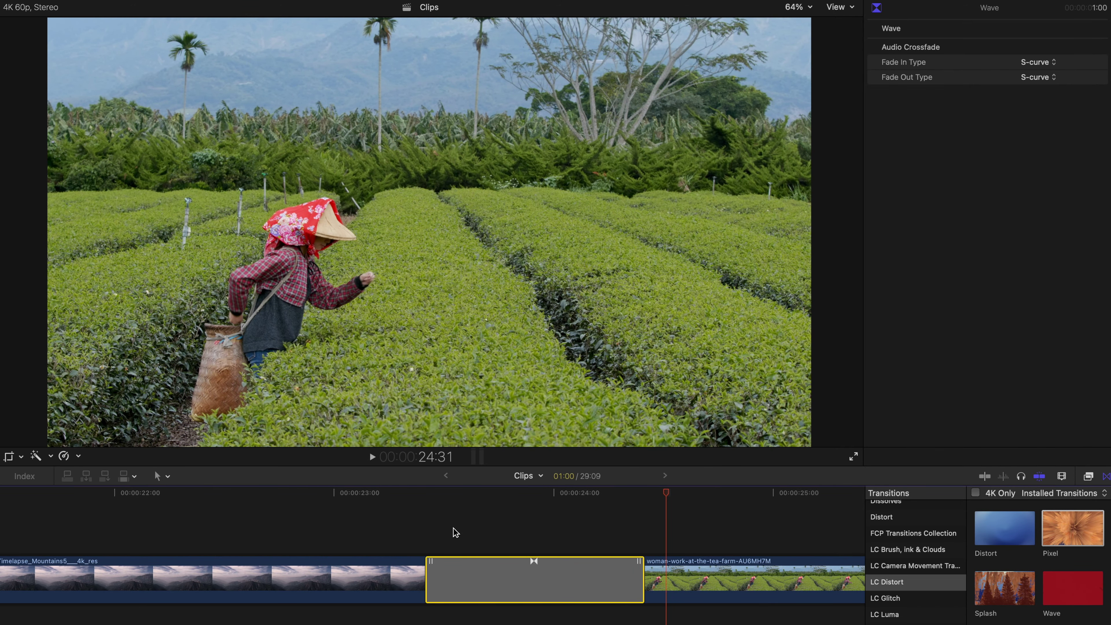
{"action": "scroll", "coordinate": [455, 532], "scroll_direction": "right", "scroll_amount": 3}
{"action": "left_click", "coordinate": [389, 494]}
{"action": "key", "text": "space"}
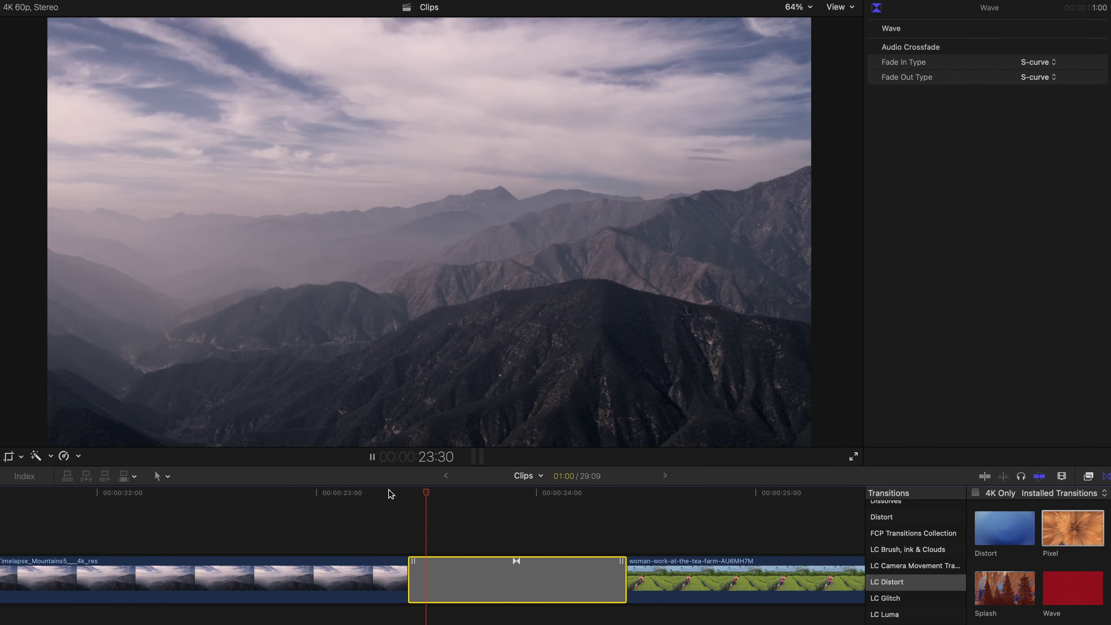
{"action": "key", "text": "space"}
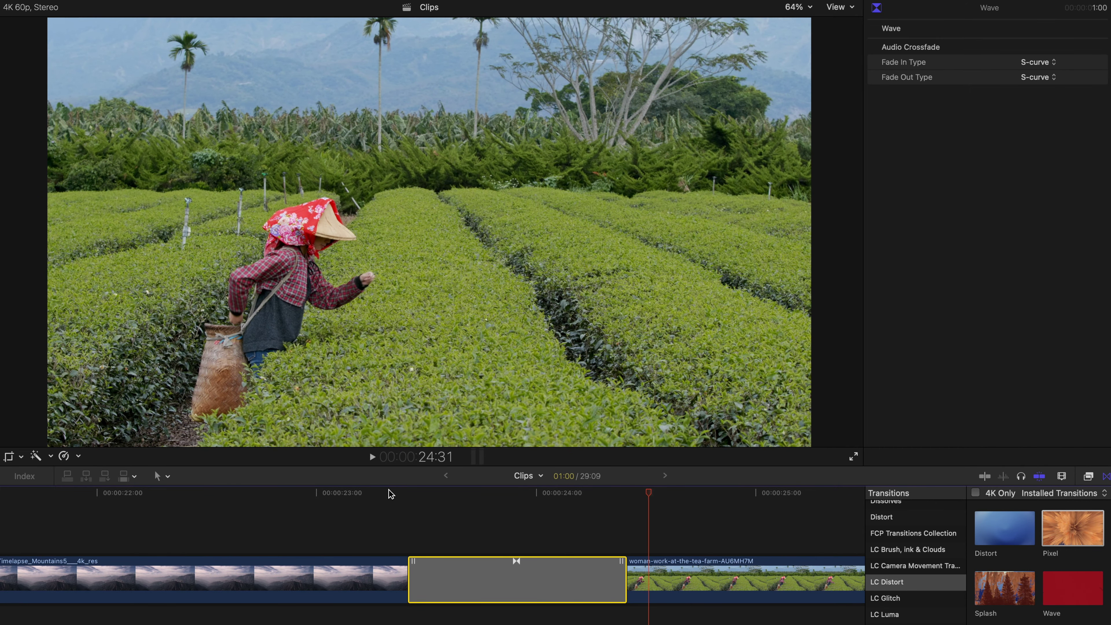
{"action": "key", "text": "super+minus"}
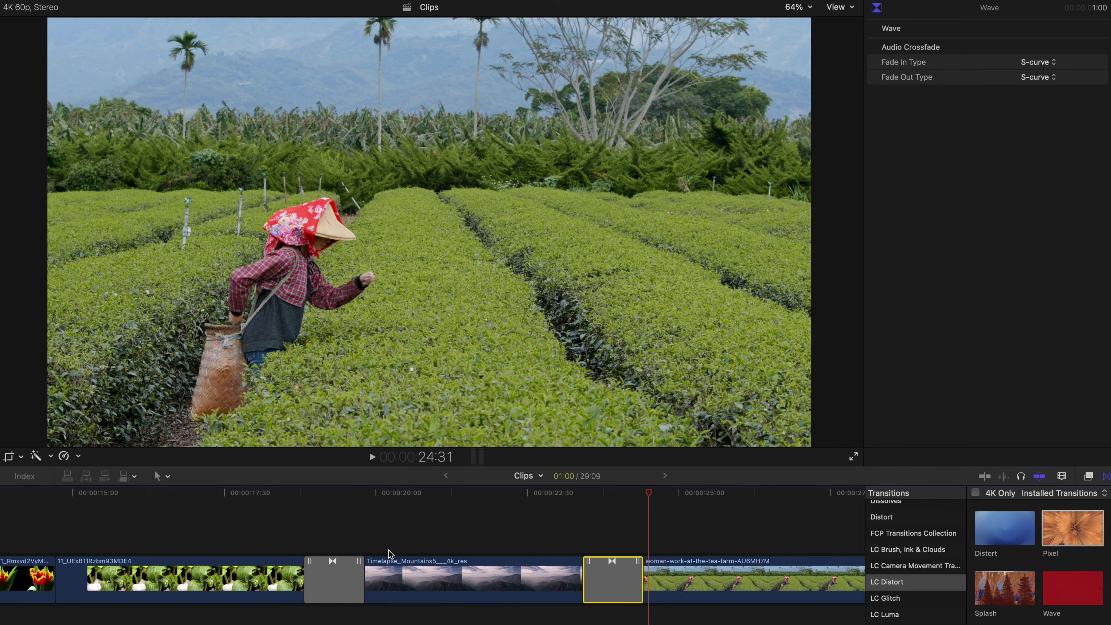
{"action": "scroll", "coordinate": [388, 550], "scroll_direction": "right", "scroll_amount": 5}
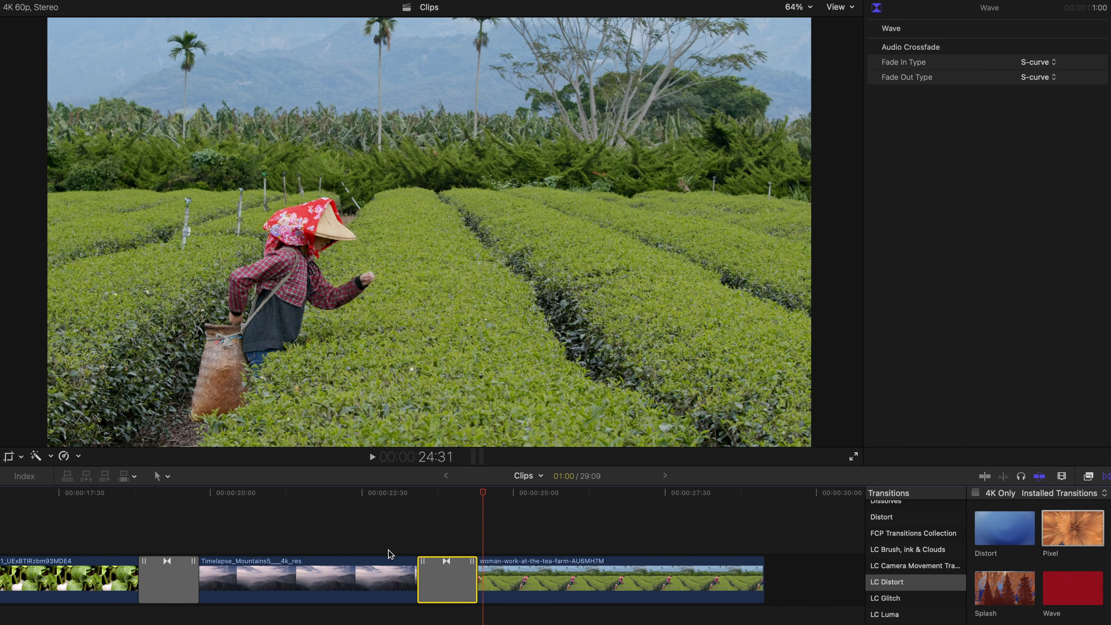